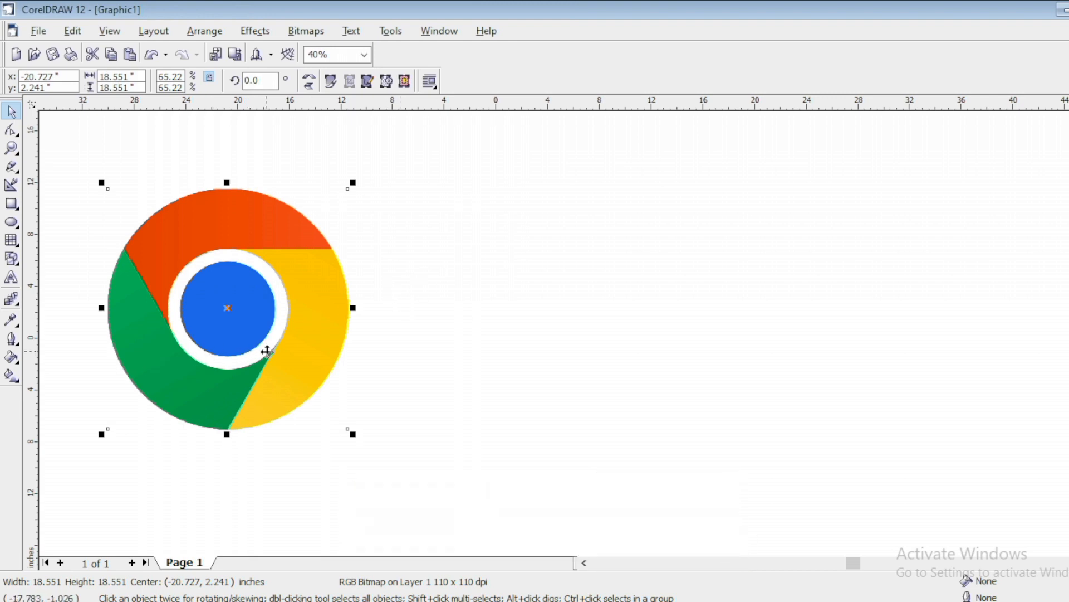
- Move the reference logo slightly upward and undock the toolbox so that it floats over the empty drawing area
left_click_drag(267, 349, 270, 336)
left_click(602, 335)
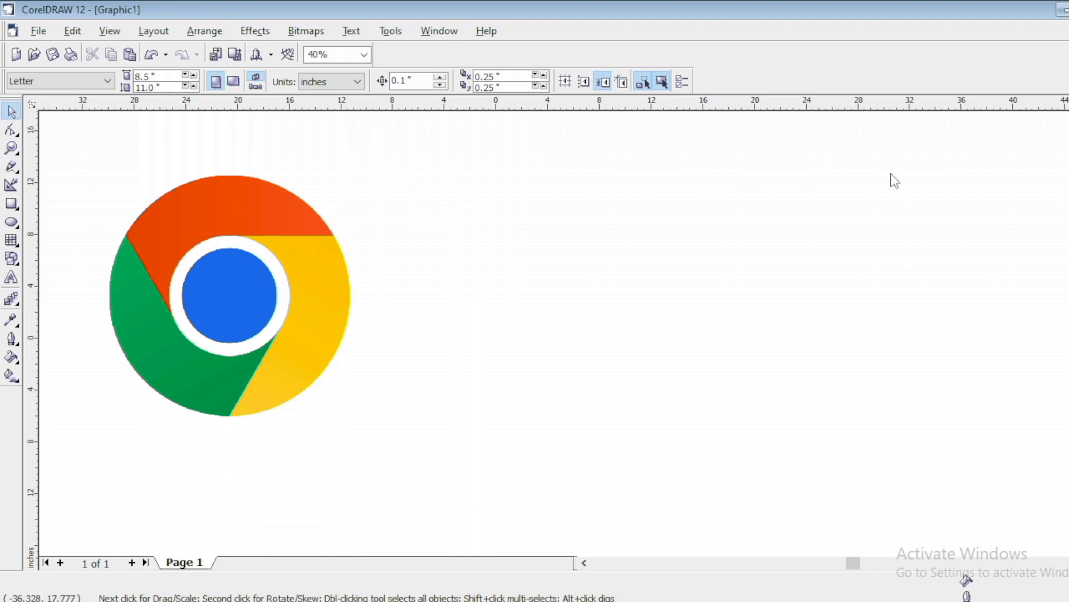
left_click_drag(11, 99, 772, 178)
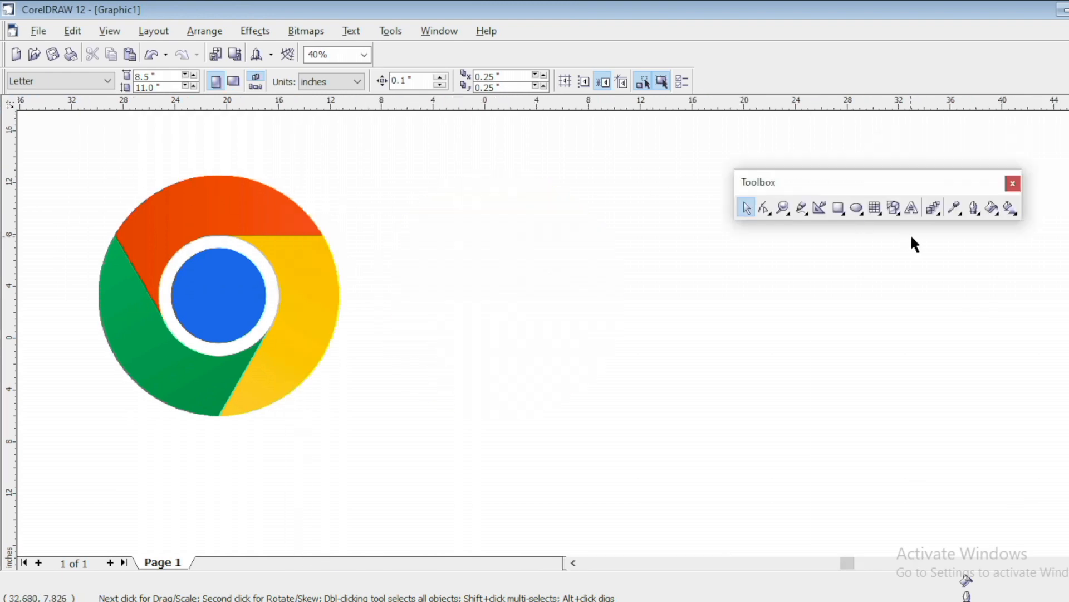
- Draw a circle beside the reference logo, scale it to about 23.9 inches across and place it level with the logo
left_click(858, 209)
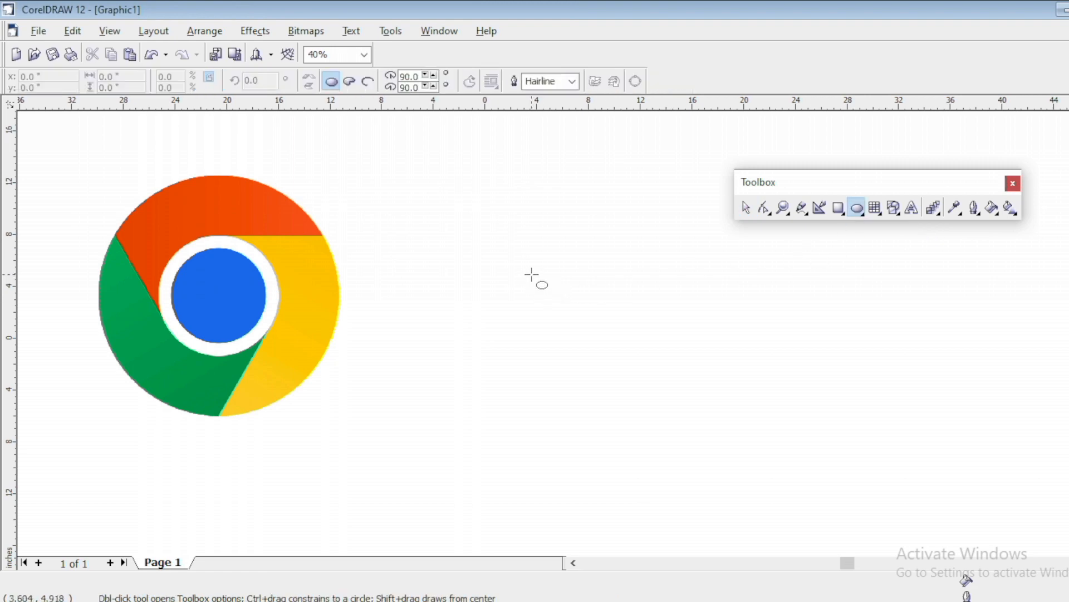
left_click_drag(460, 206, 798, 487)
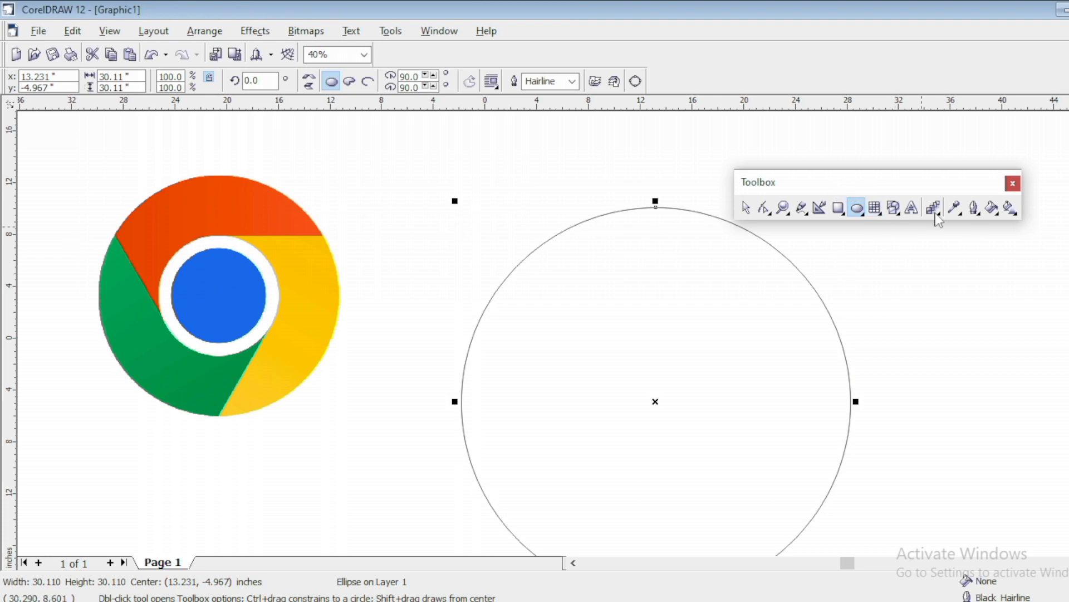
left_click(746, 208)
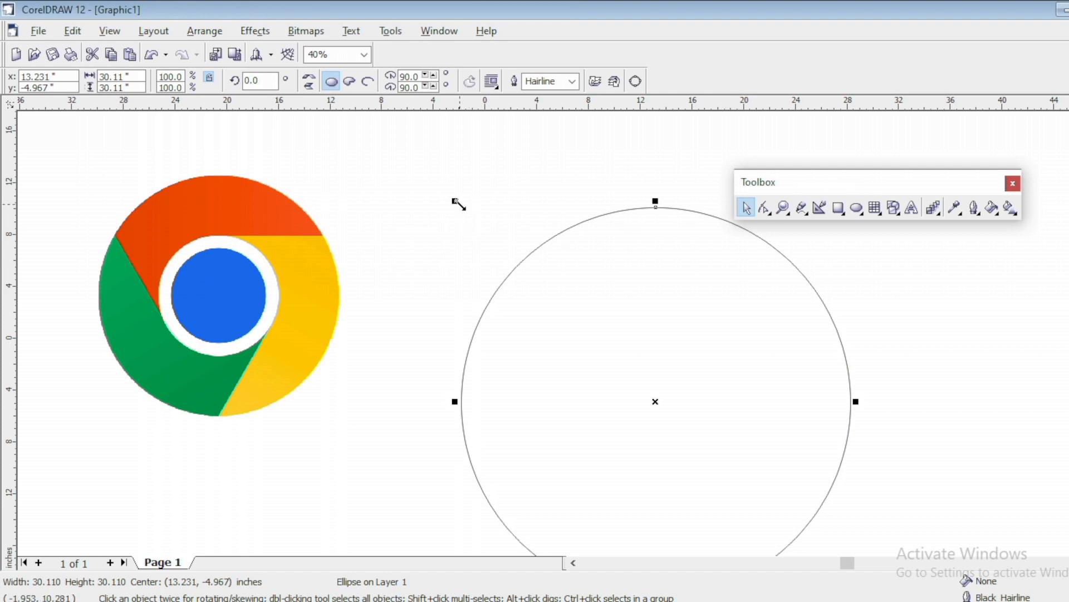
left_click_drag(455, 201, 482, 258)
left_click_drag(637, 349, 565, 254)
left_click_drag(714, 437, 746, 474)
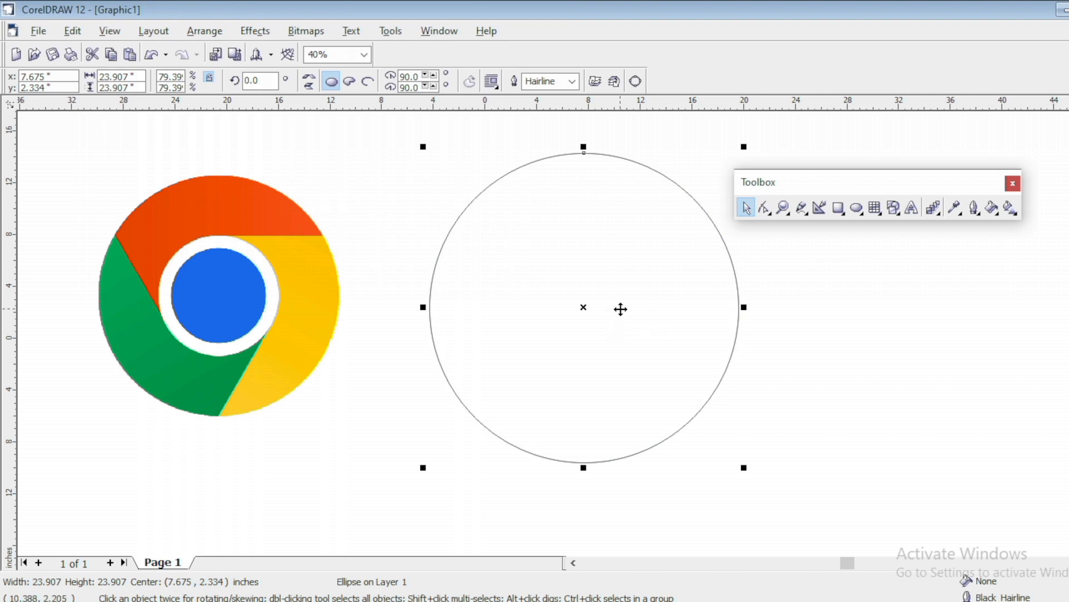
- Duplicate the large circle, align the copy concentrically with it and shrink the copy to about 8.9 inches across
key("ctrl+d")
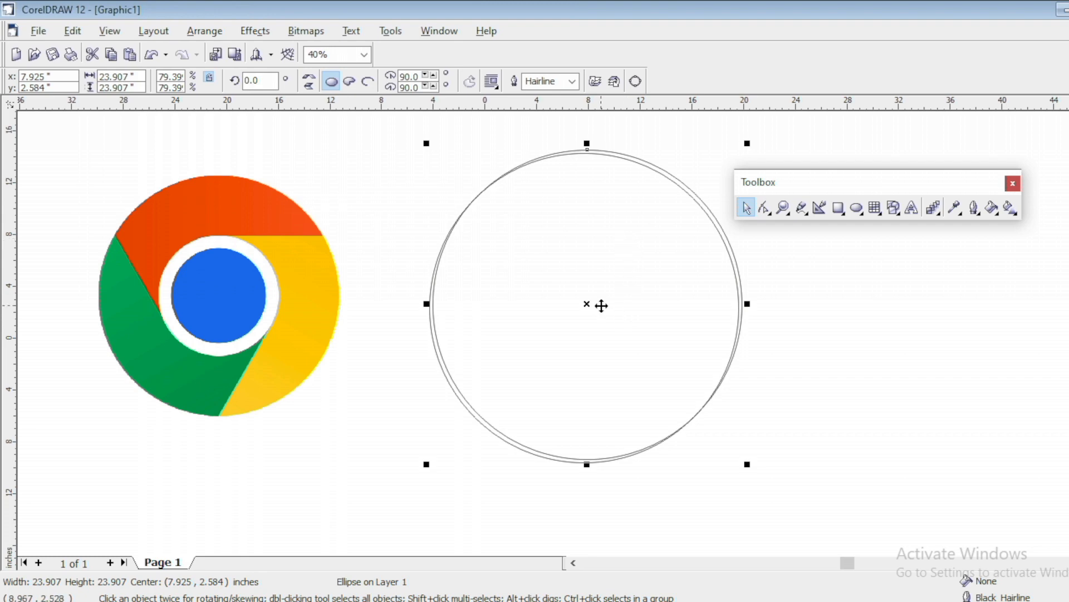
left_click_drag(590, 305, 584, 309)
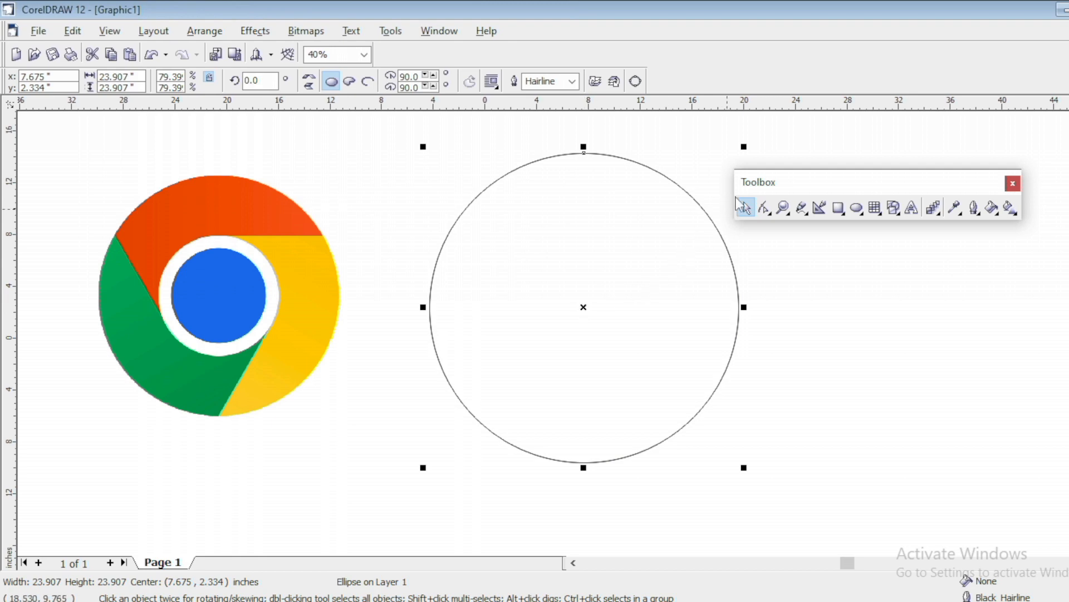
left_click_drag(748, 150, 704, 246)
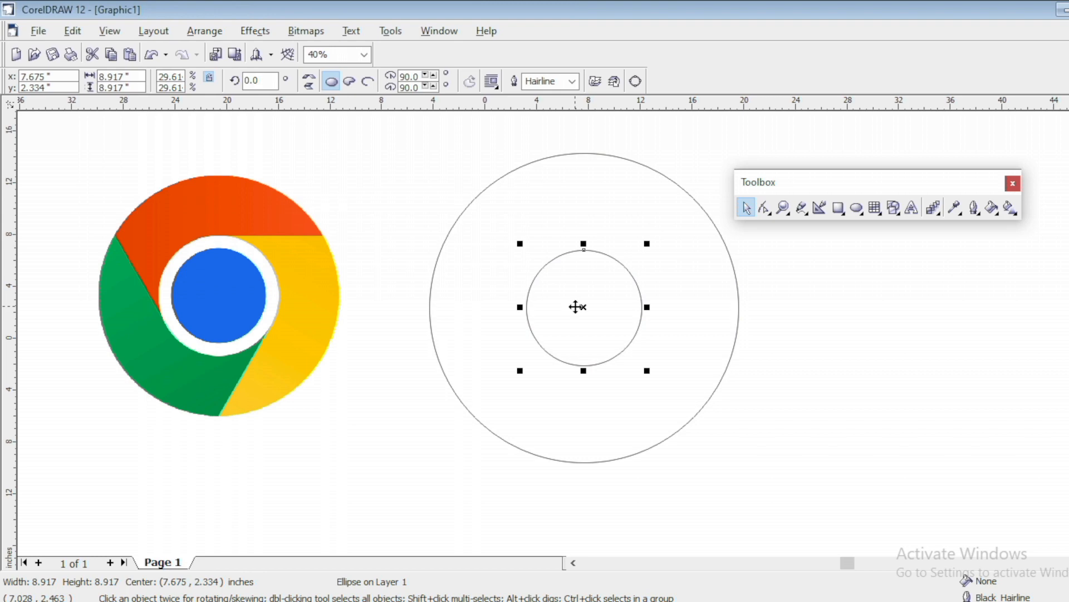
- Repeat the concentric scaled copy for an innermost circle and adjust it to about 6.46 inches across
key("ctrl+r")
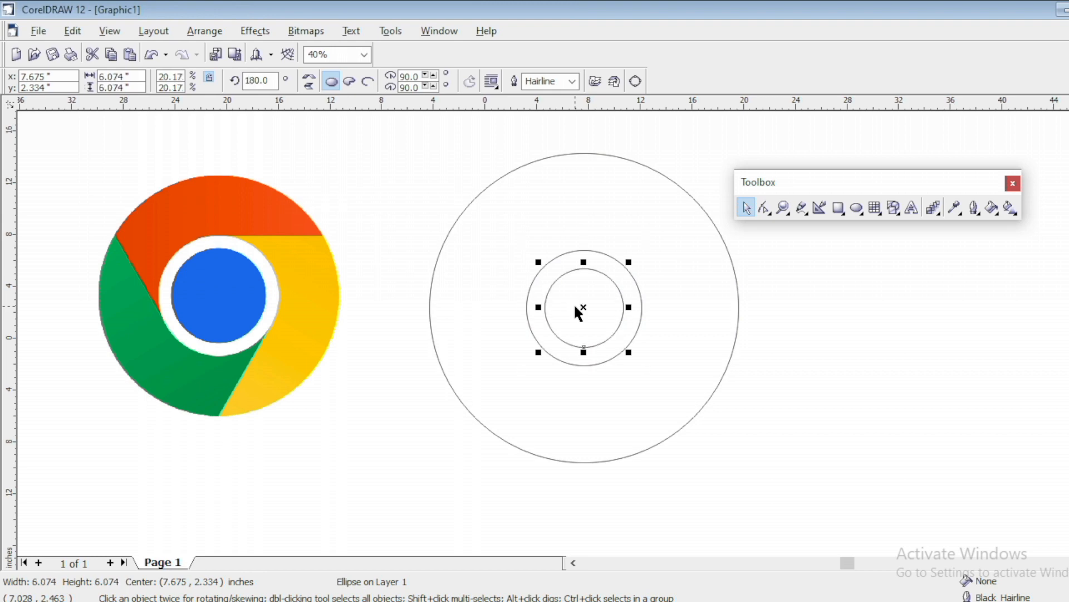
left_click_drag(629, 262, 633, 259)
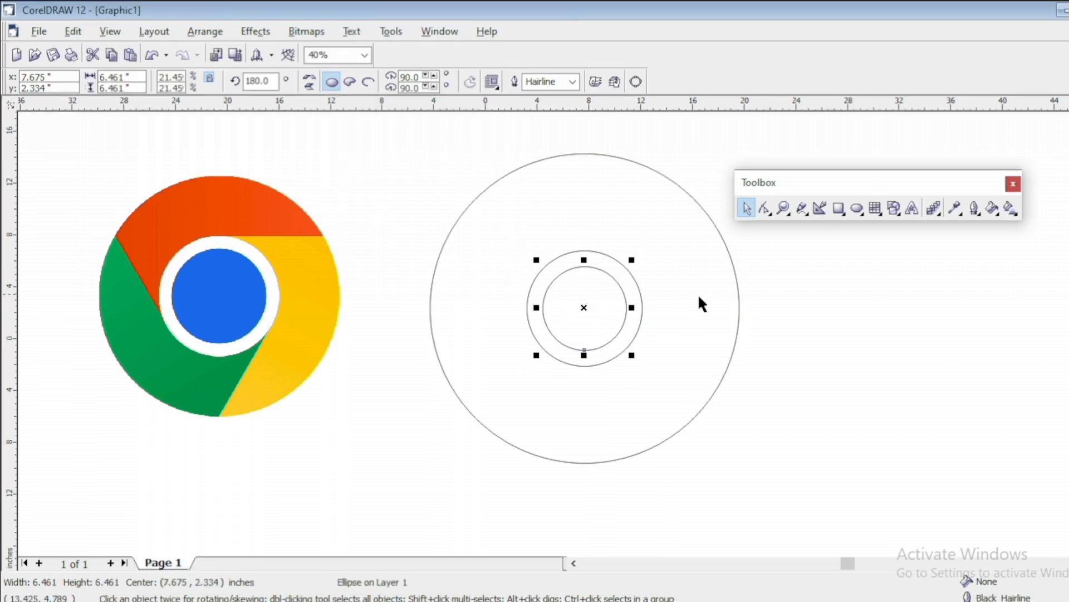
left_click(850, 326)
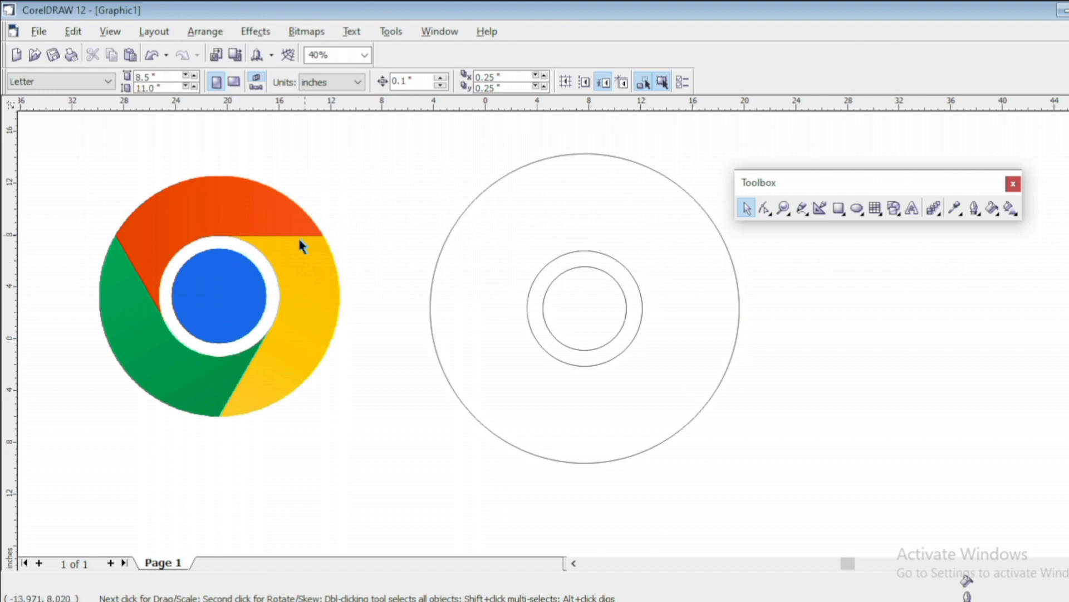
left_click(254, 260)
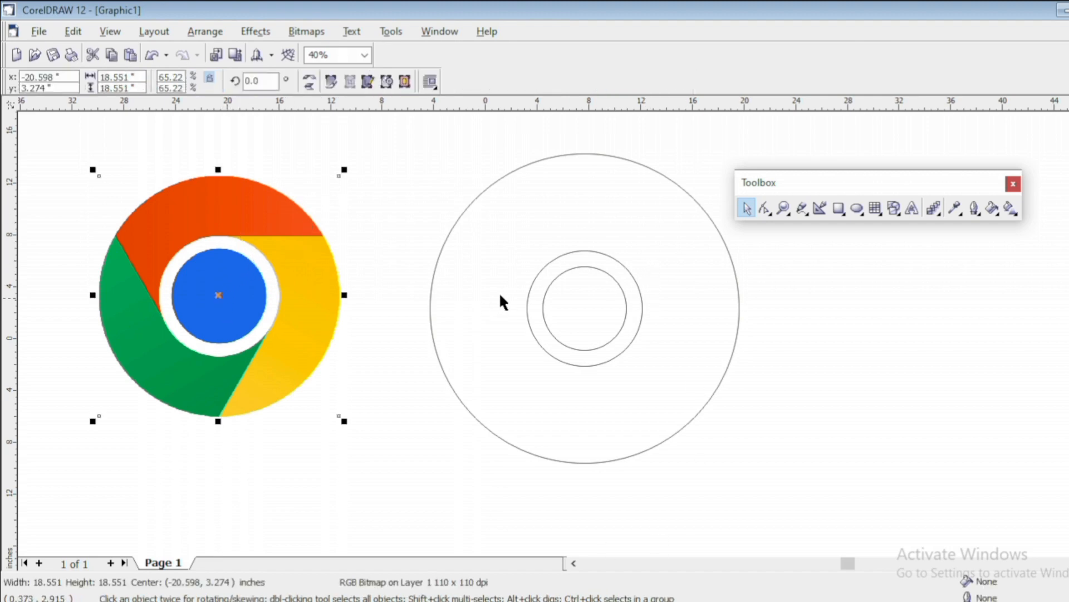
left_click(547, 273)
left_click(243, 307)
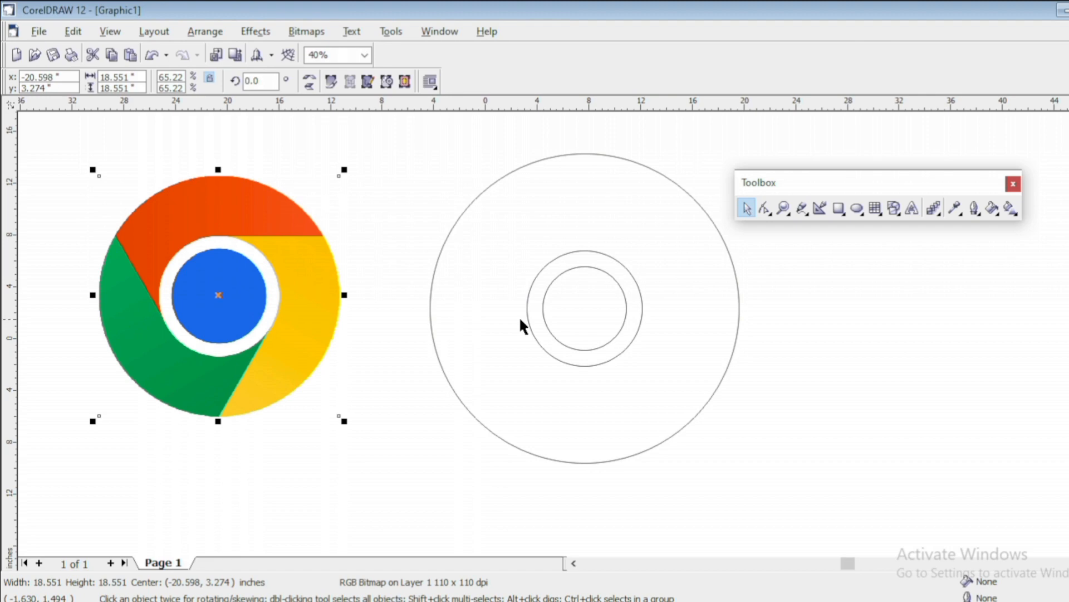
left_click(577, 319)
left_click(807, 339)
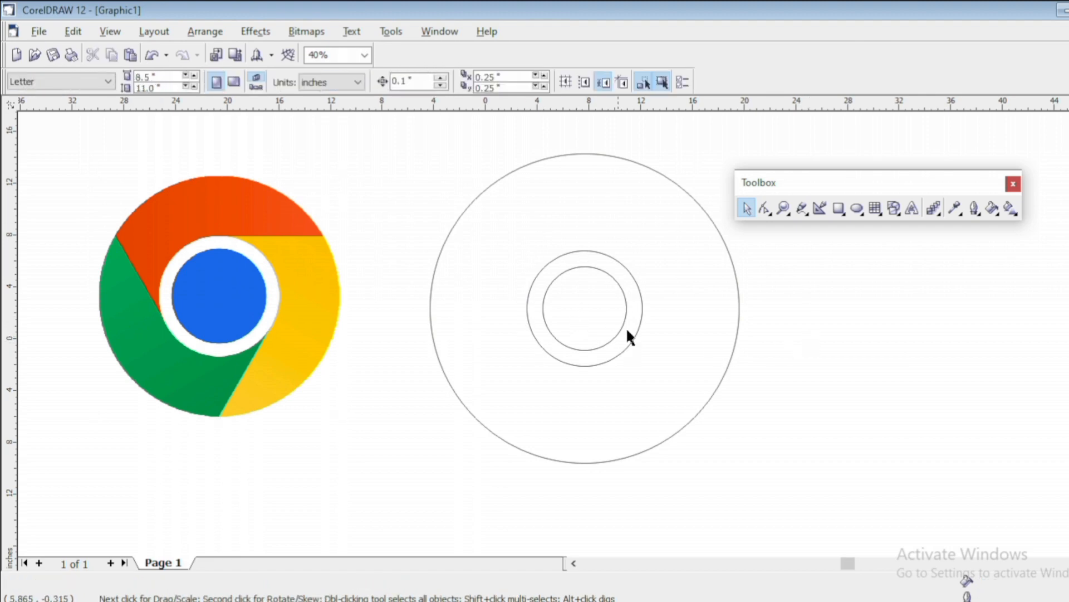
- Fill the large outer circle with red
left_click(736, 274)
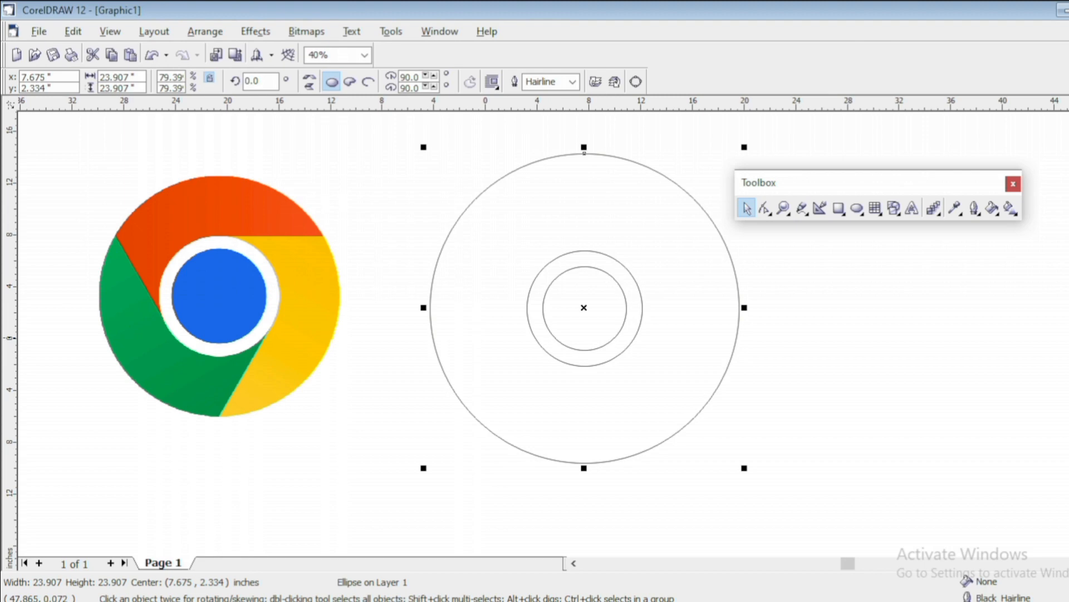
left_click(1068, 337)
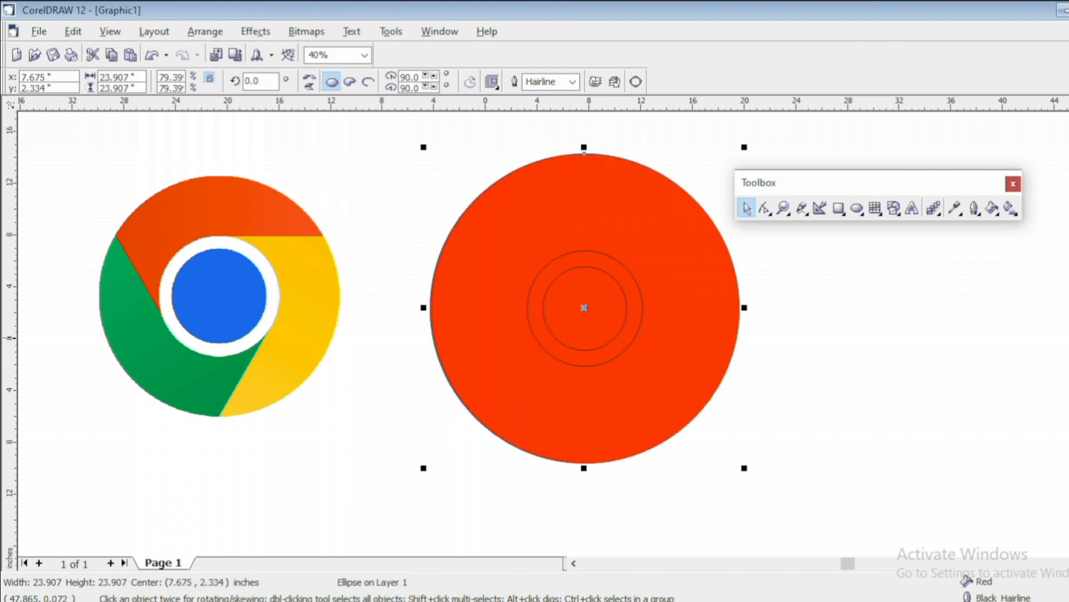
left_click(634, 277)
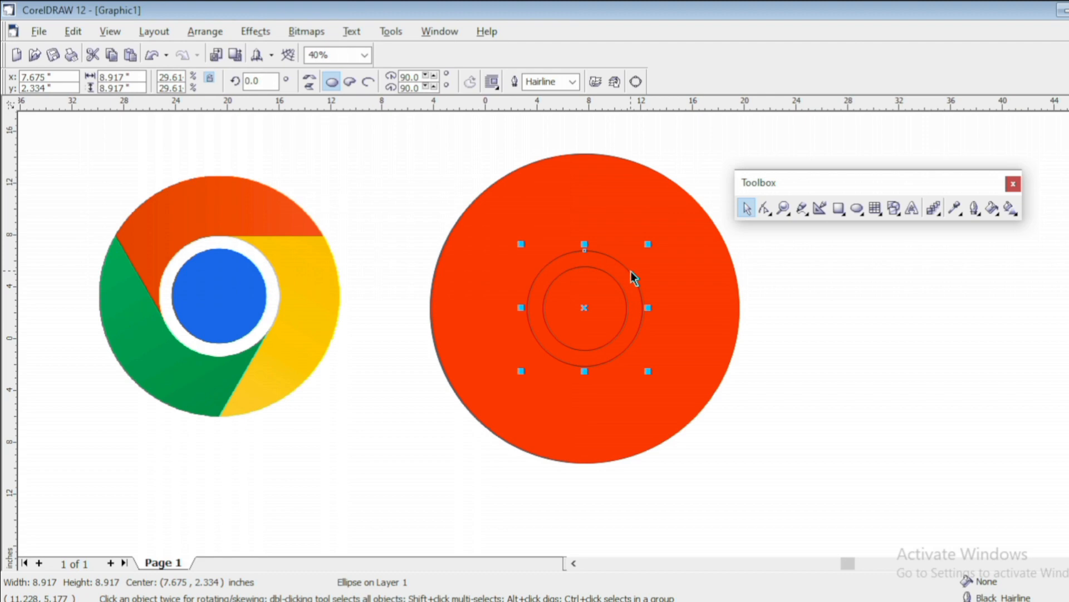
left_click(648, 225)
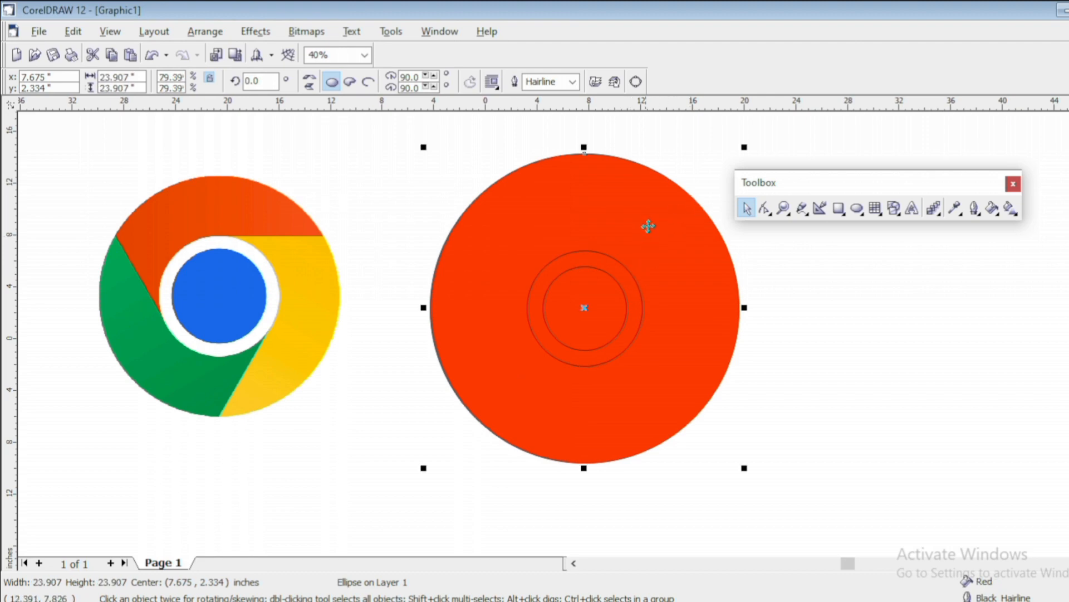
- Fill the middle circle with white and the innermost circle with light blue
left_click(611, 261)
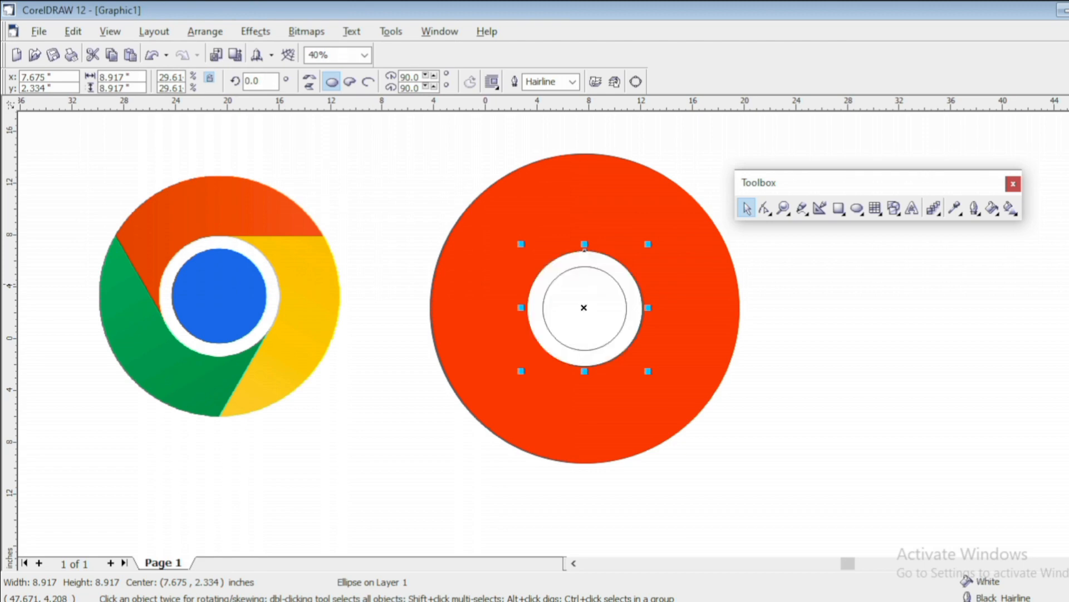
left_click(795, 300)
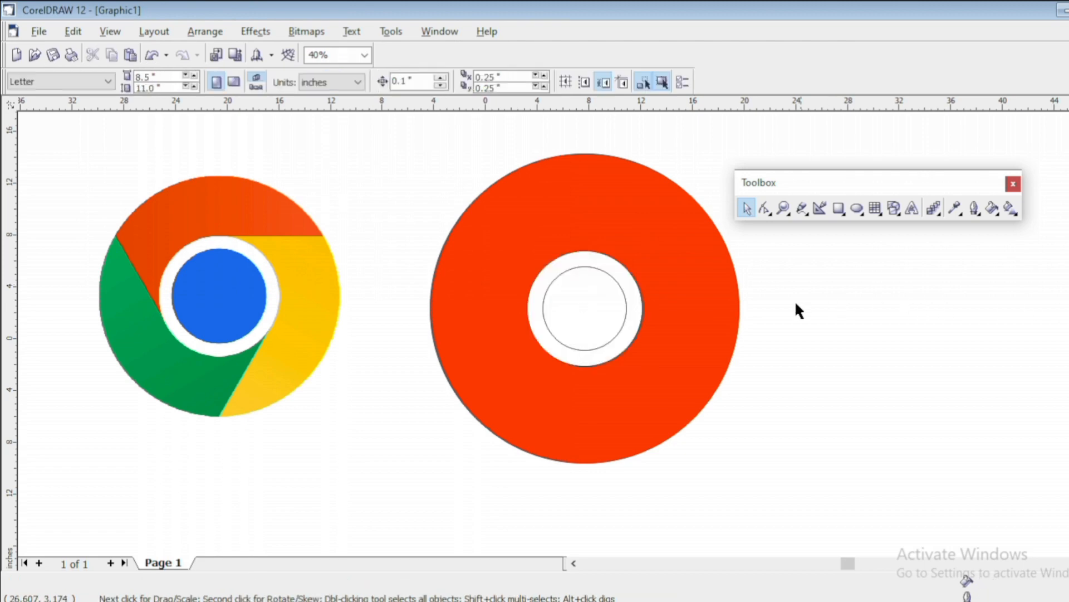
left_click(600, 272)
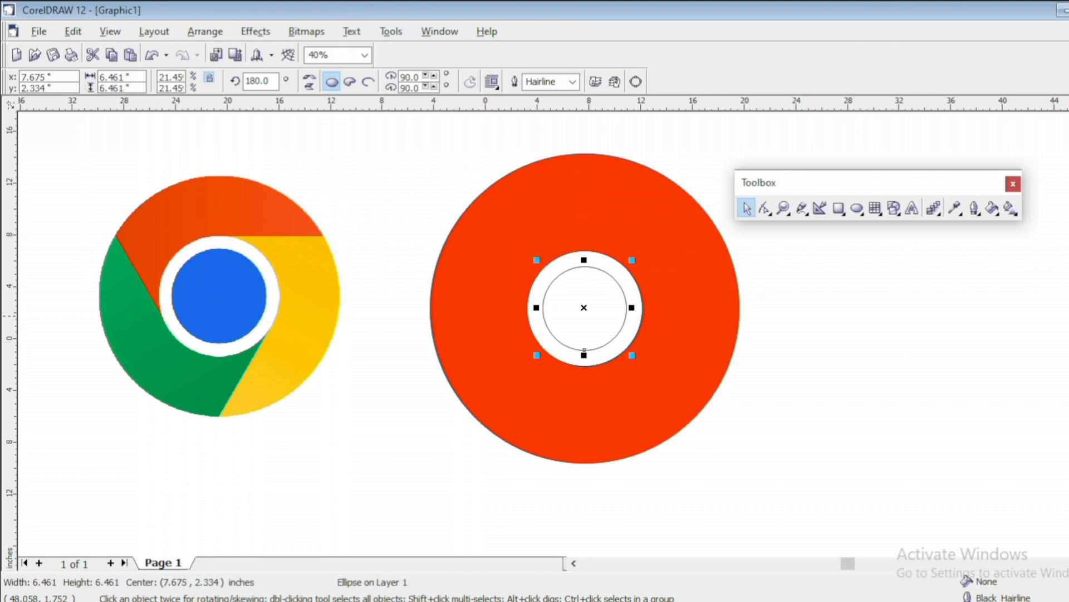
left_click(893, 383)
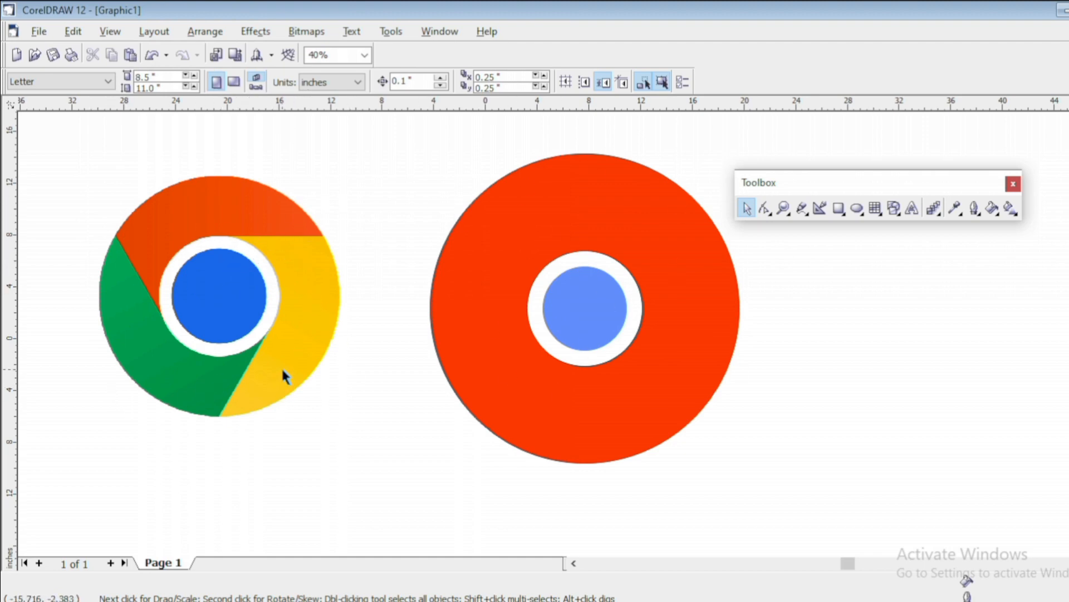
- Draw a closed straight-sided Bezier shape from the middle circle's top quadrant, around the red circle's upper part, back through the middle circle's left edge
left_click(802, 208)
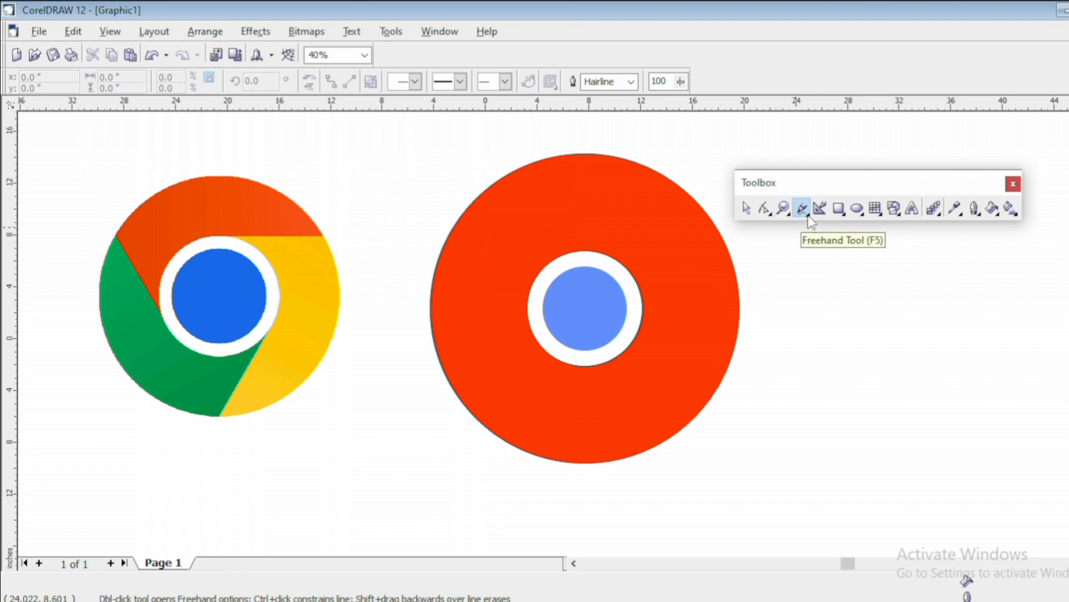
left_click(809, 216)
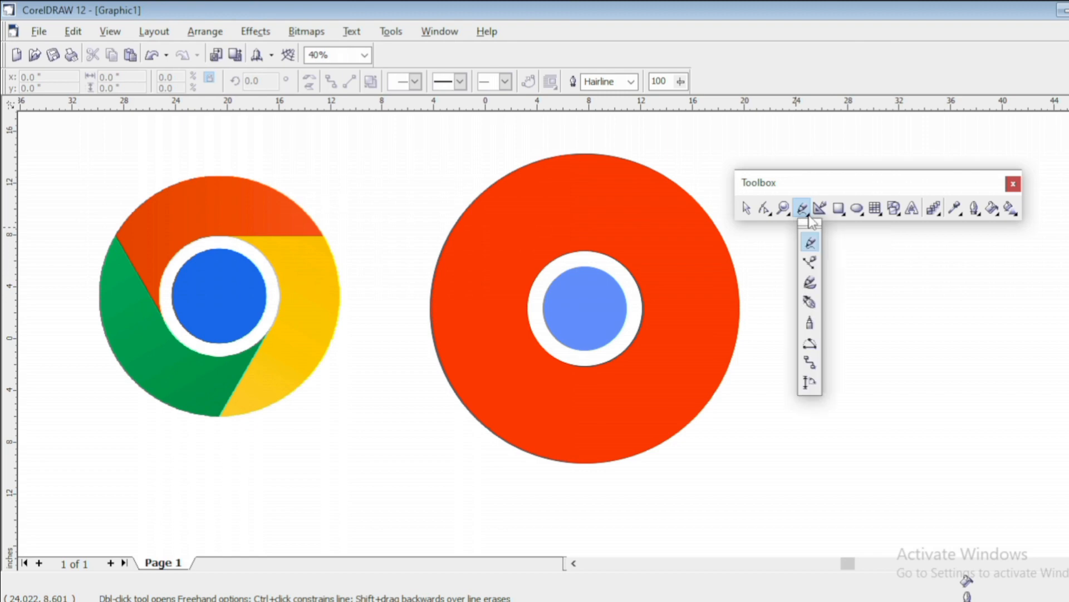
left_click(812, 263)
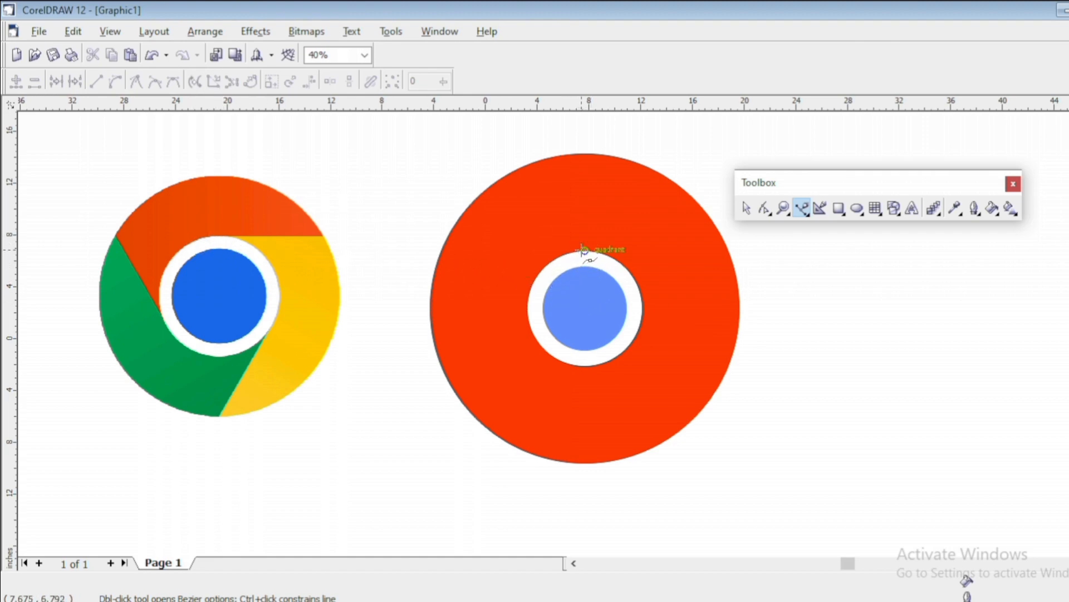
left_click(584, 250)
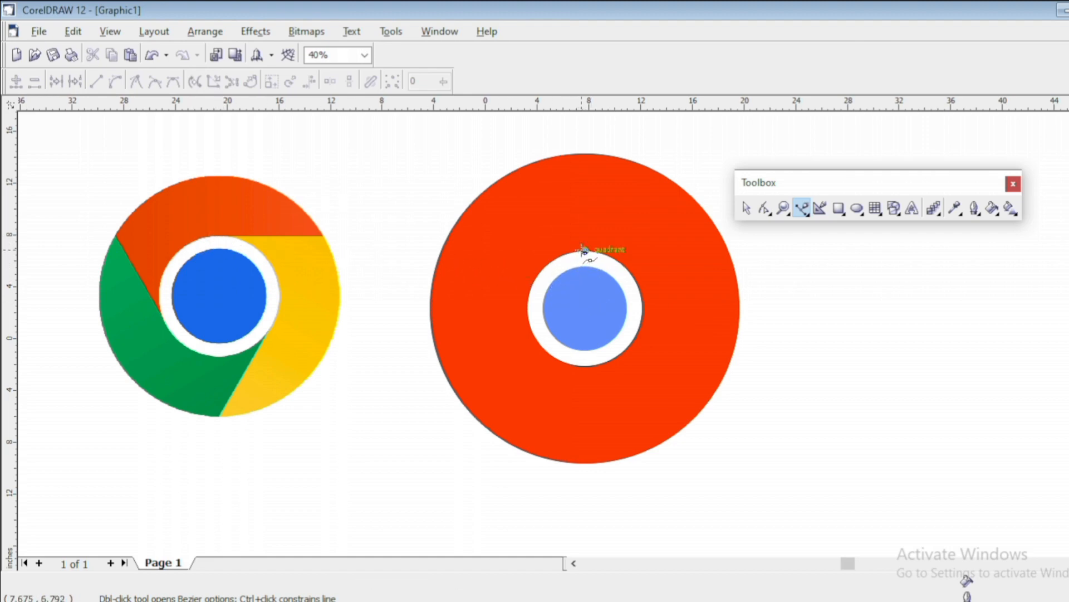
left_click(765, 241)
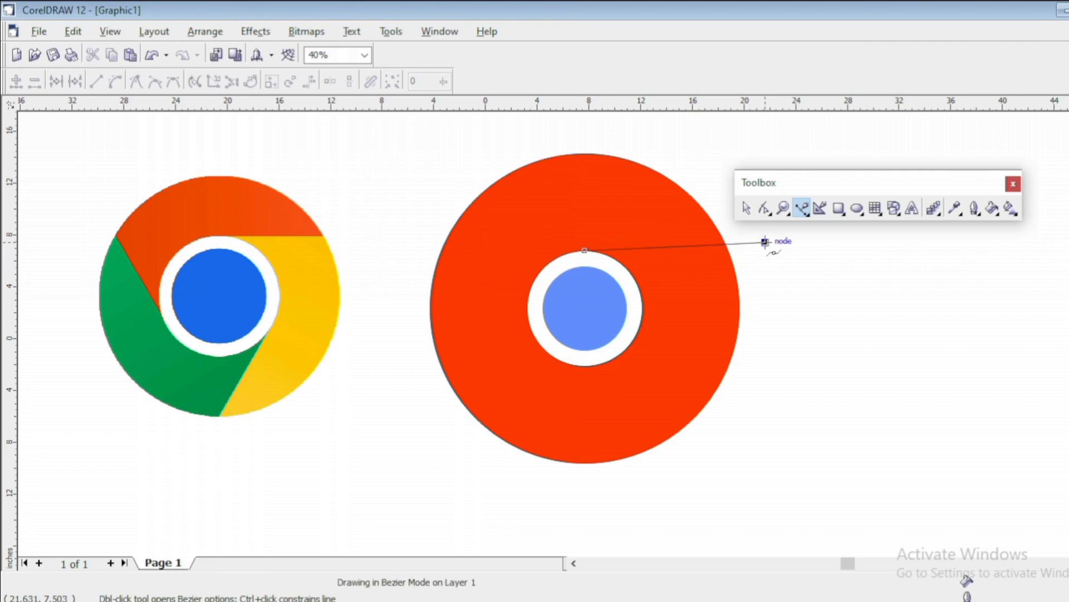
left_click(710, 176)
left_click(644, 138)
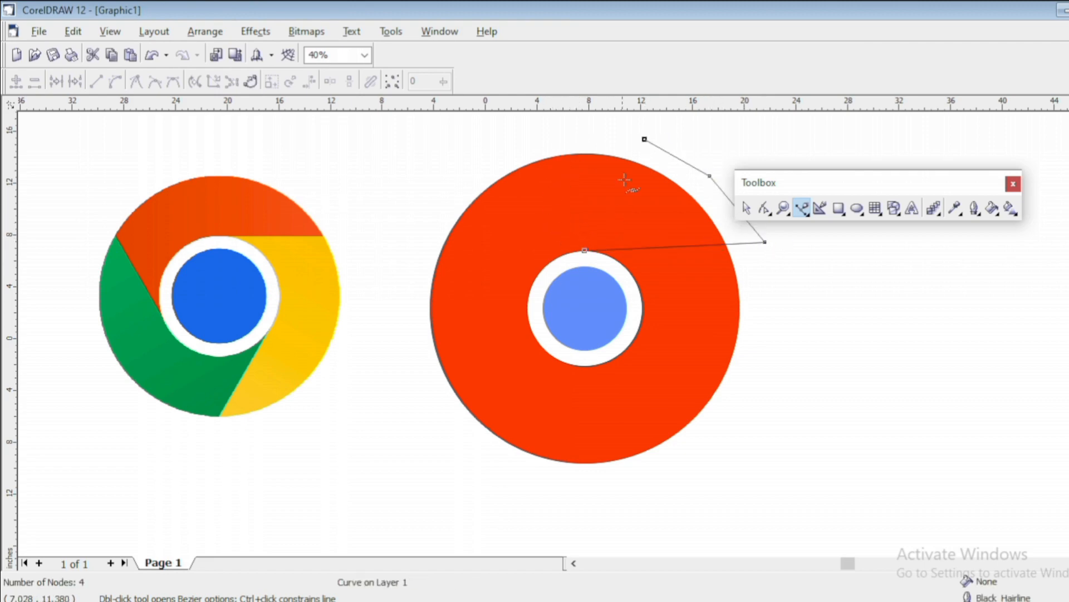
left_click(561, 133)
left_click(465, 145)
left_click(418, 184)
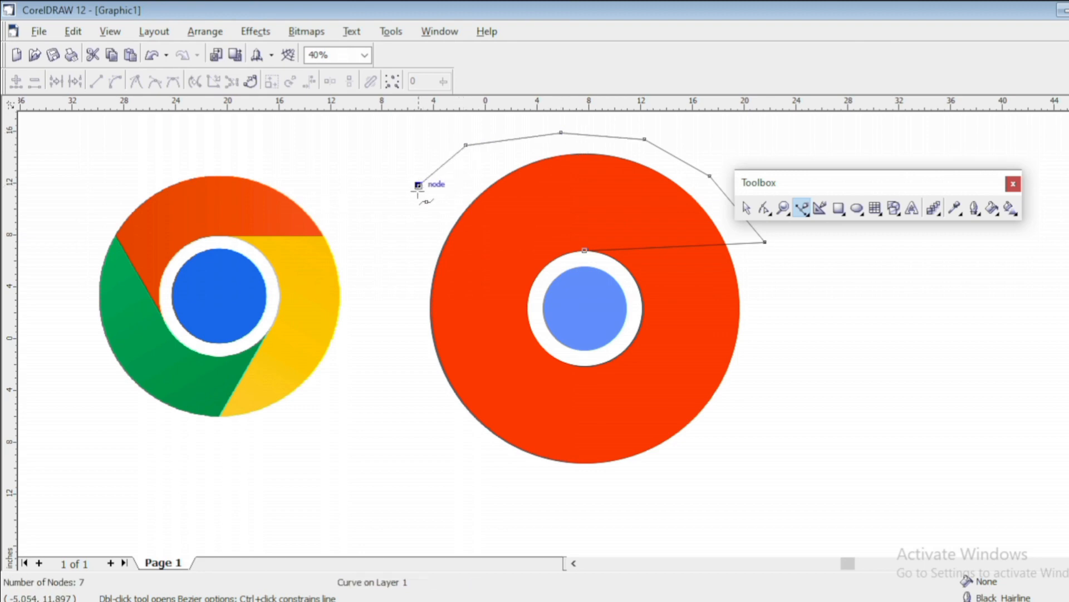
left_click(400, 217)
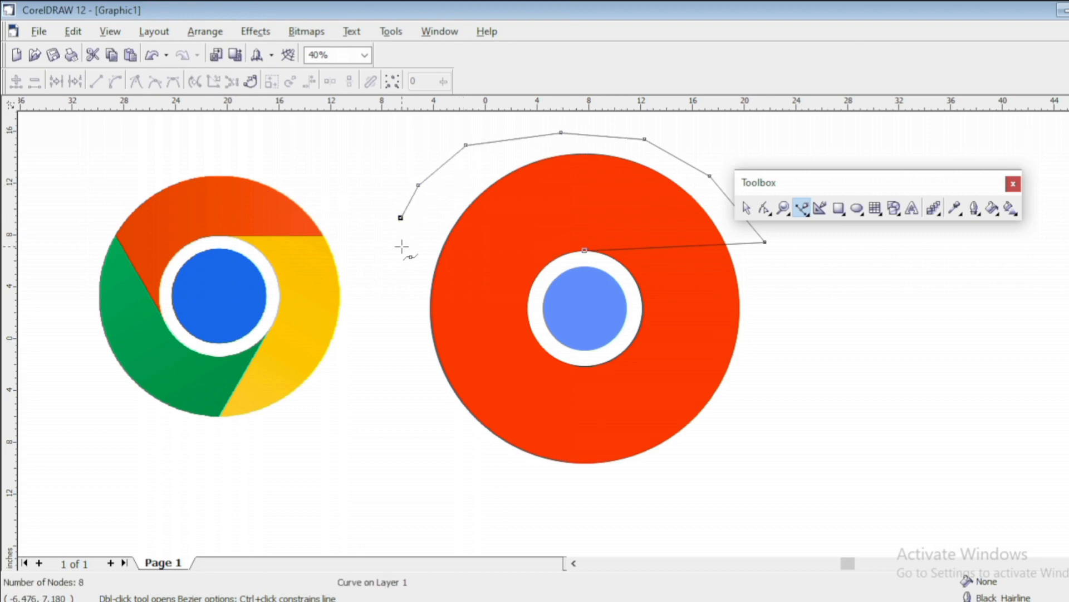
left_click(401, 246)
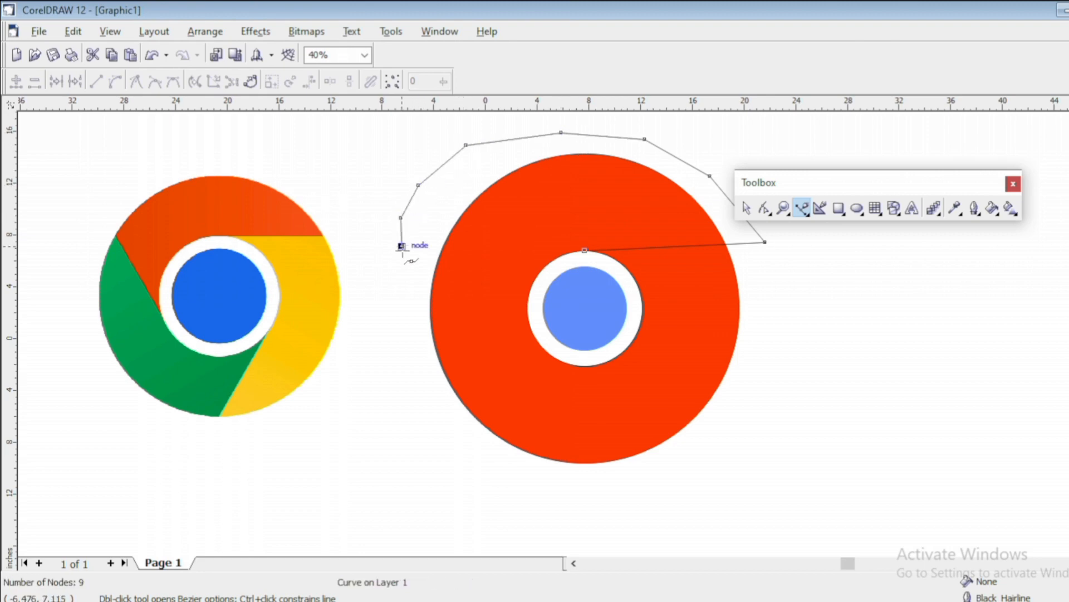
left_click(396, 297)
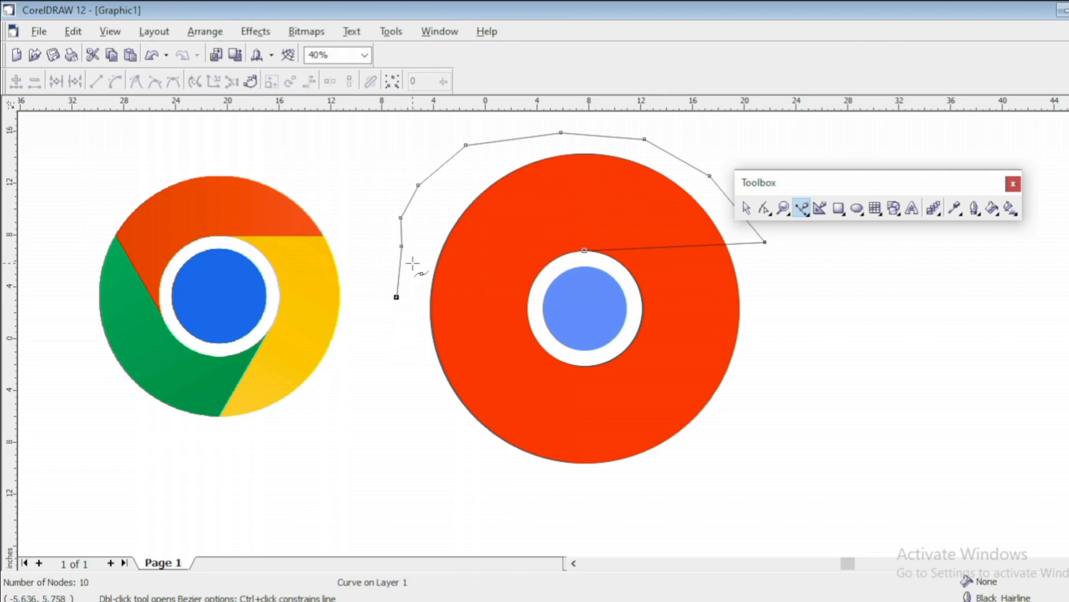
key("ctrl+z")
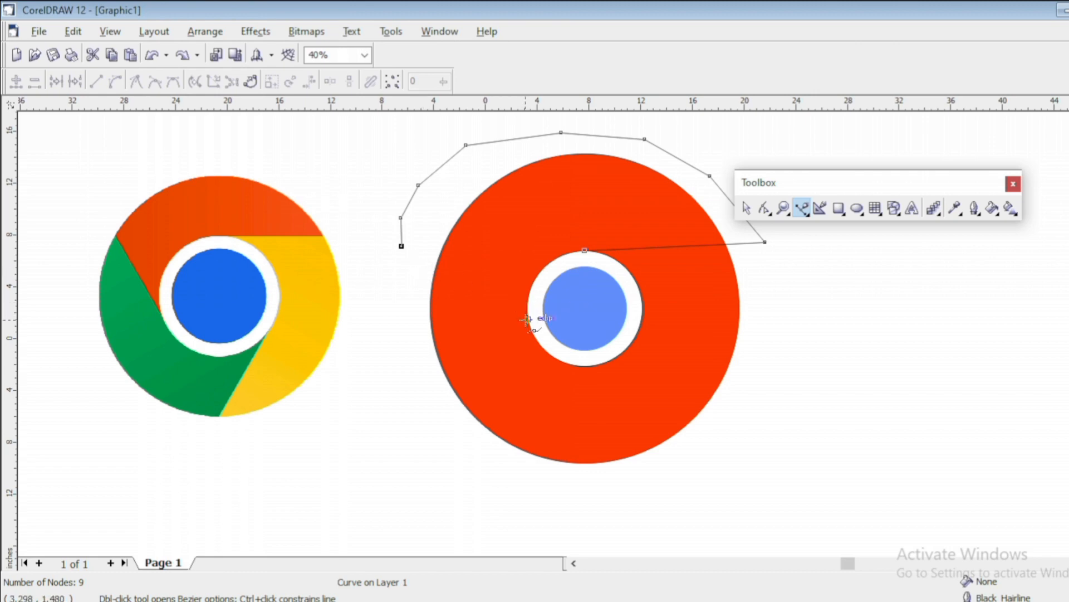
left_click(529, 321)
left_click(584, 251)
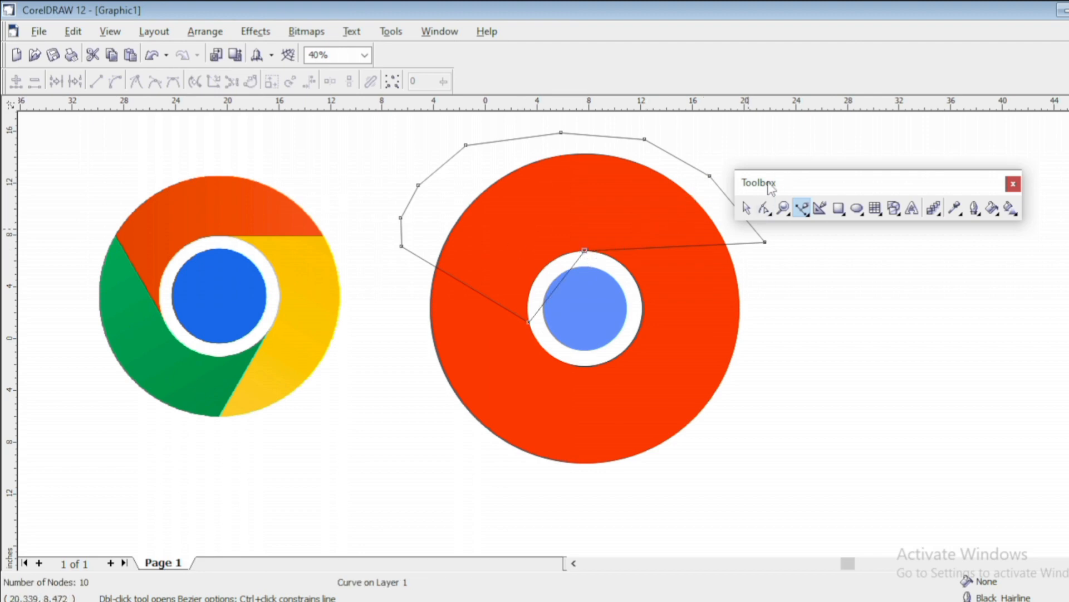
- Intersect the closed Bezier shape with the large red circle to create the upper segment, and delete the Bezier shape
left_click_drag(853, 176, 932, 162)
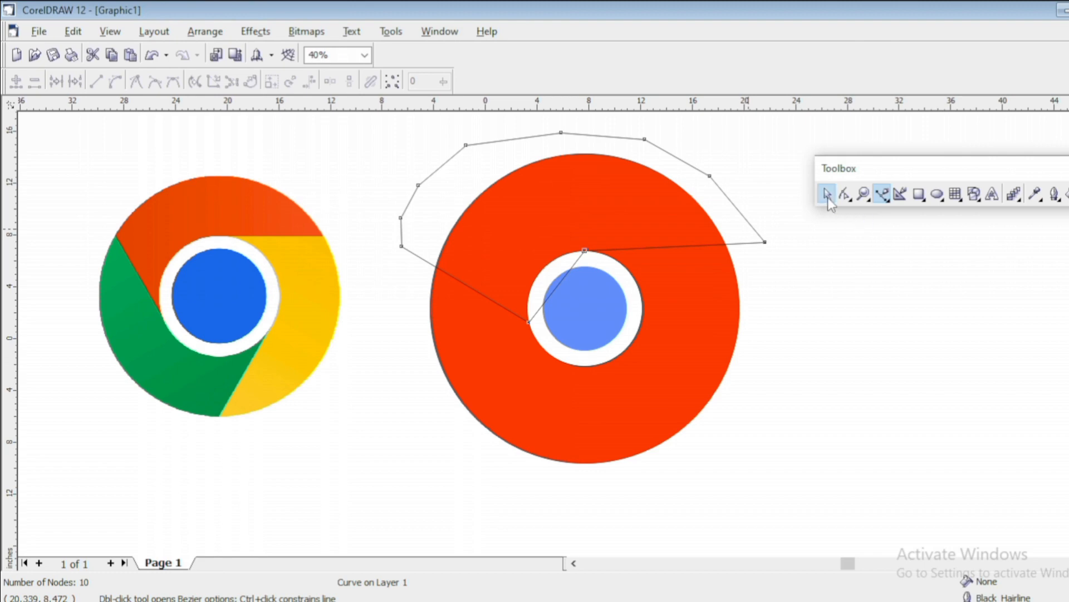
left_click(828, 197)
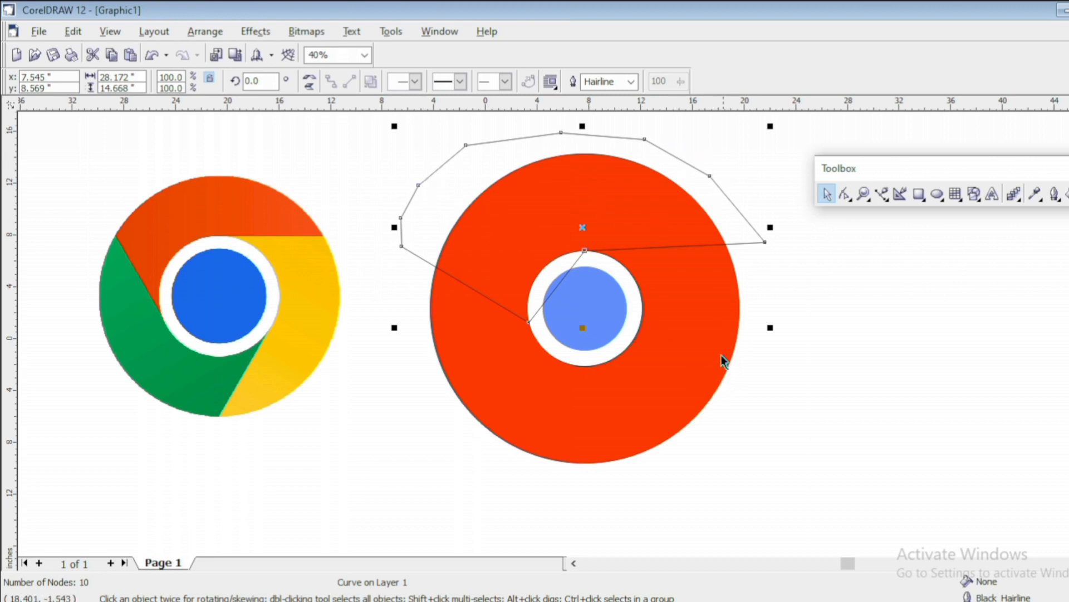
left_click(684, 363, "shift")
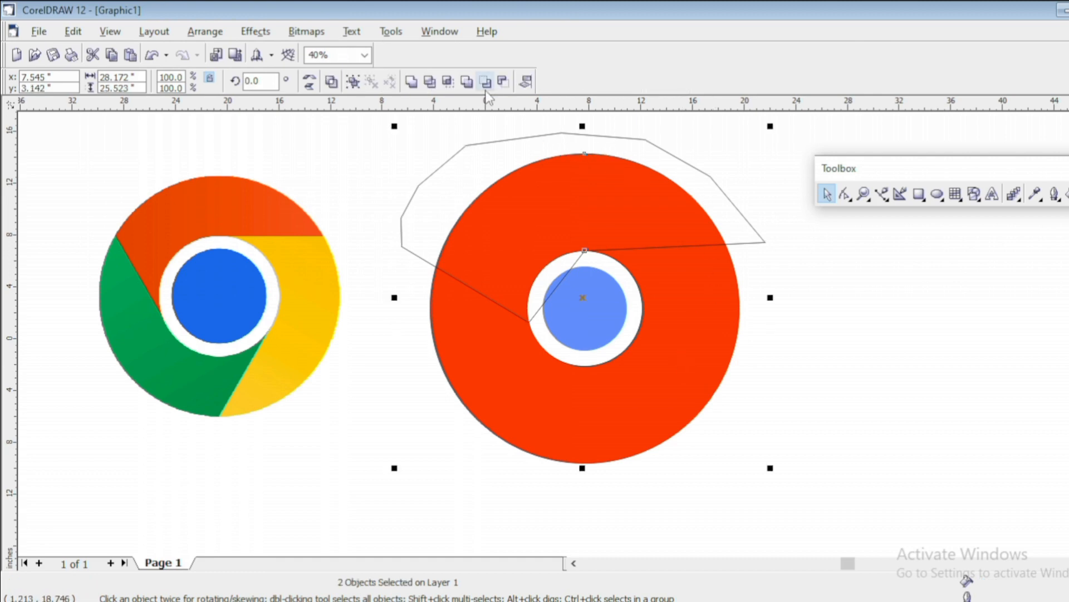
left_click(449, 84)
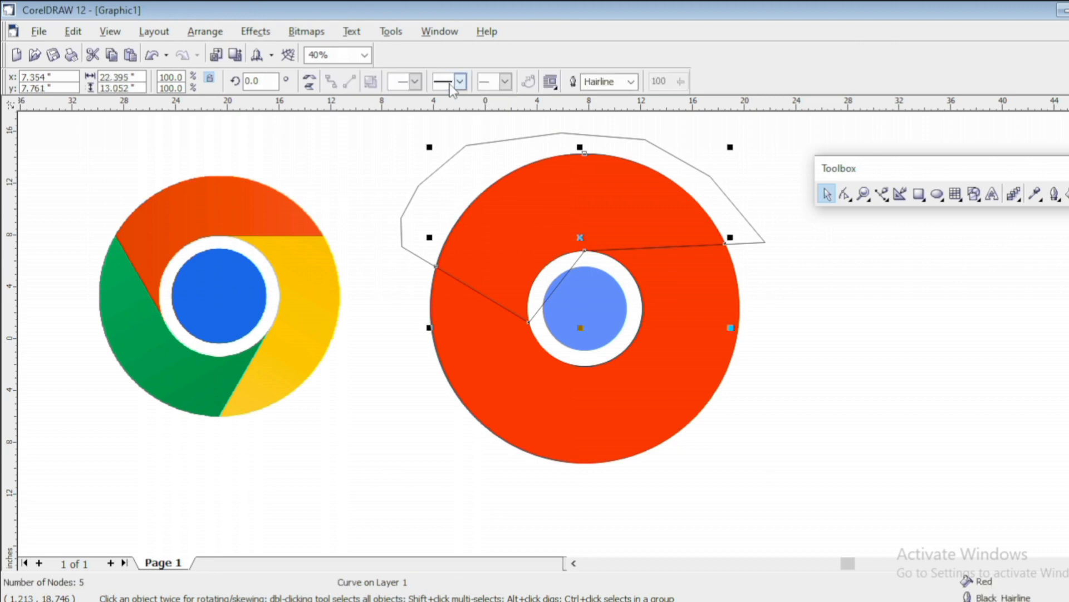
left_click(746, 177)
left_click(574, 177)
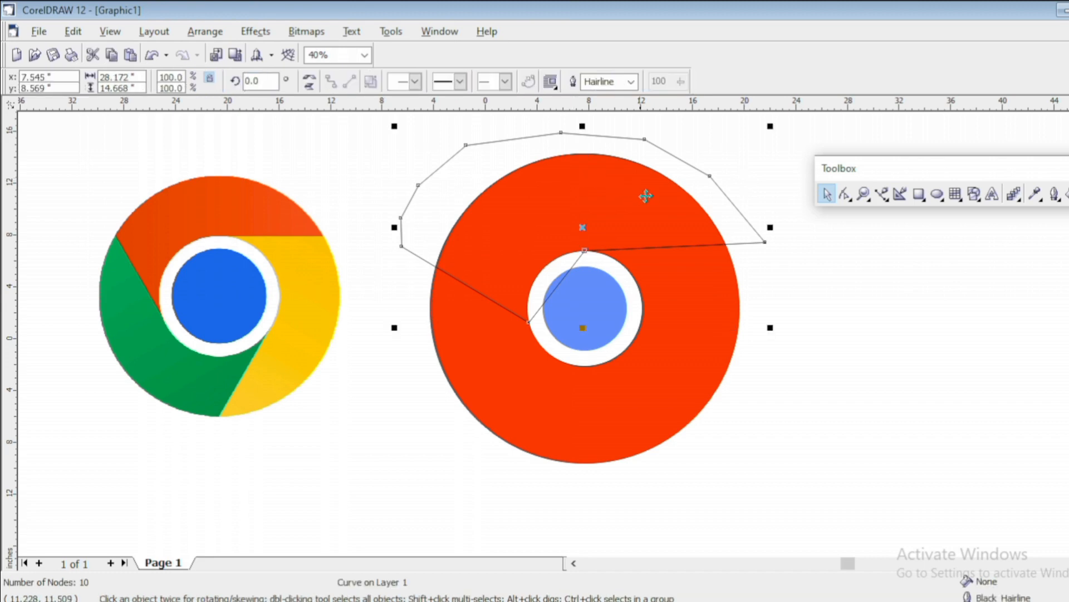
left_click(834, 243)
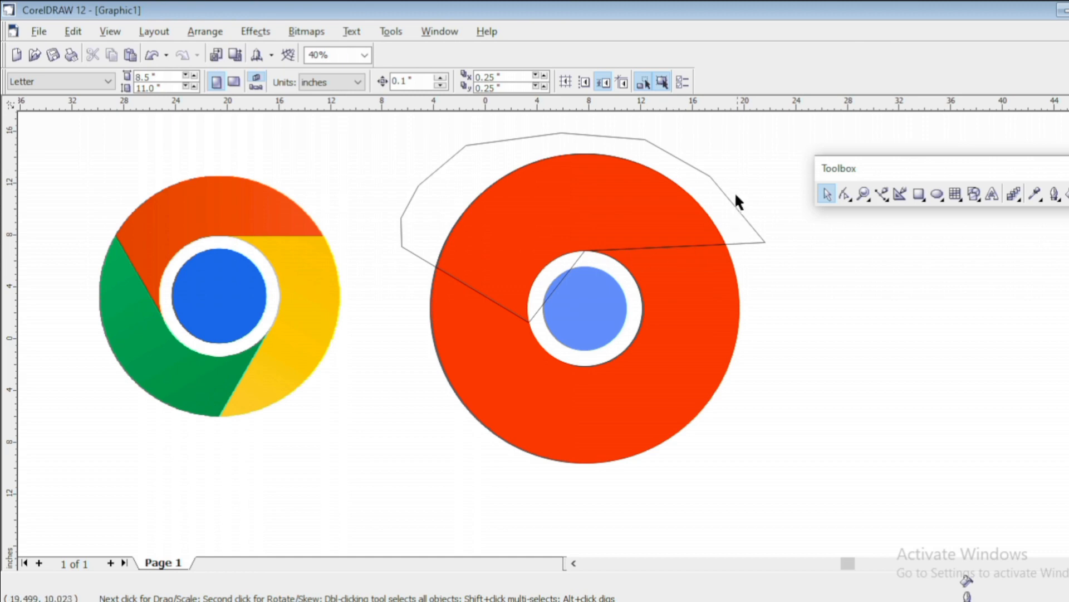
left_click(646, 141)
key("Delete")
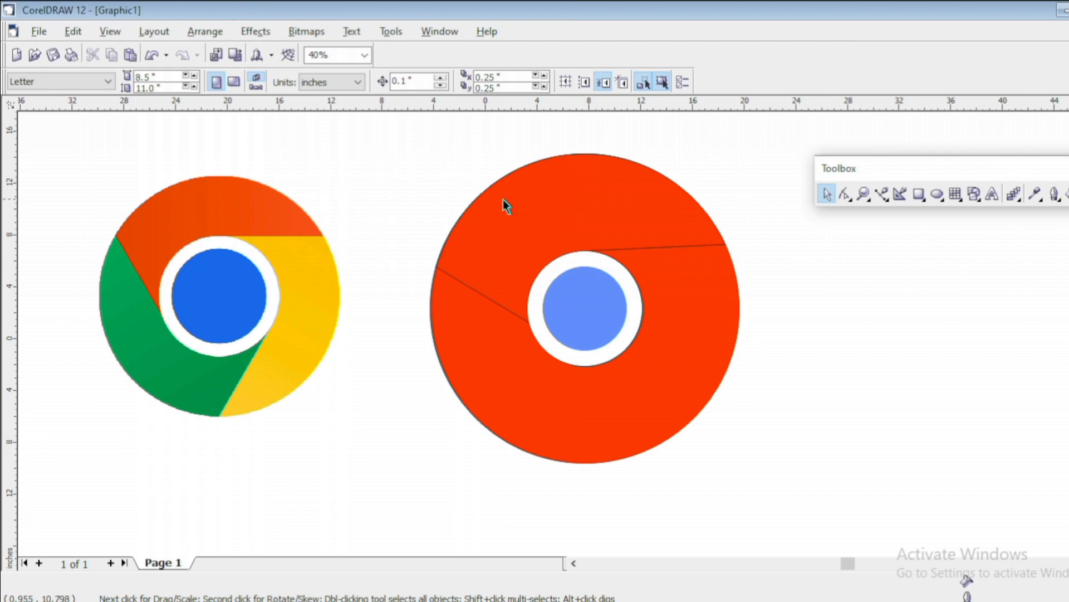
- Set the upper segment's fill and outline to yellow
left_click(559, 196)
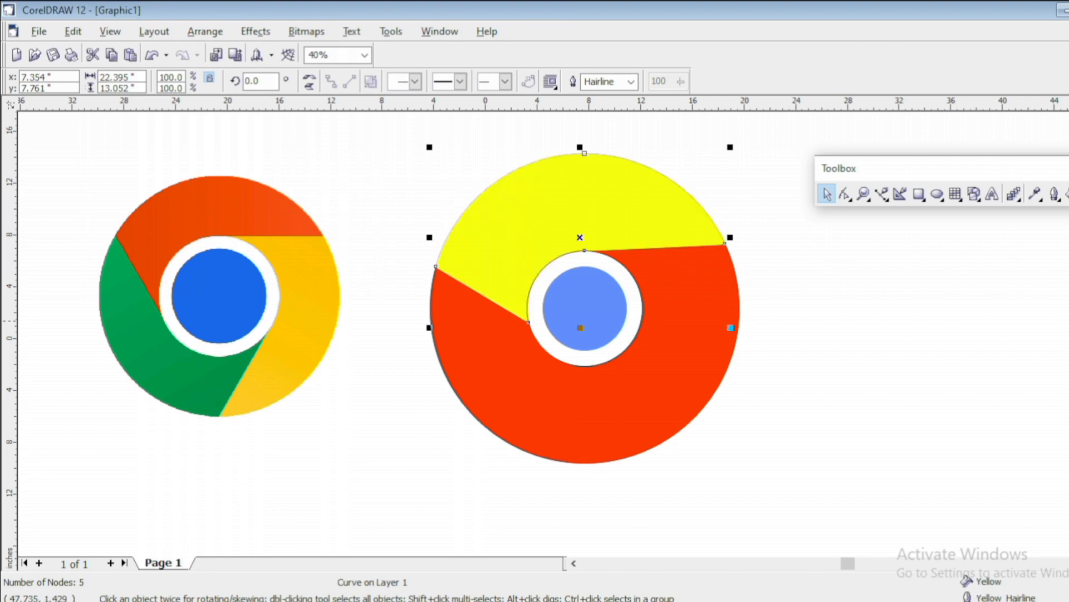
left_click(888, 306)
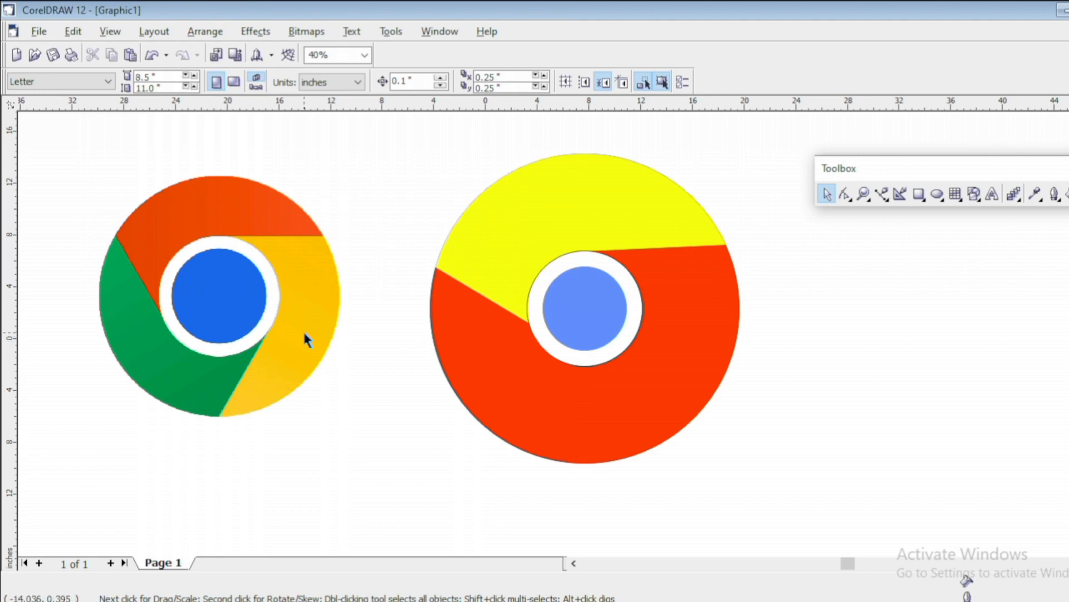
- Draw a closed straight-sided Bezier shape from the upper segment's left corner across the middle circle, past the large circle's bottom and around its lower-left part
left_click(882, 194)
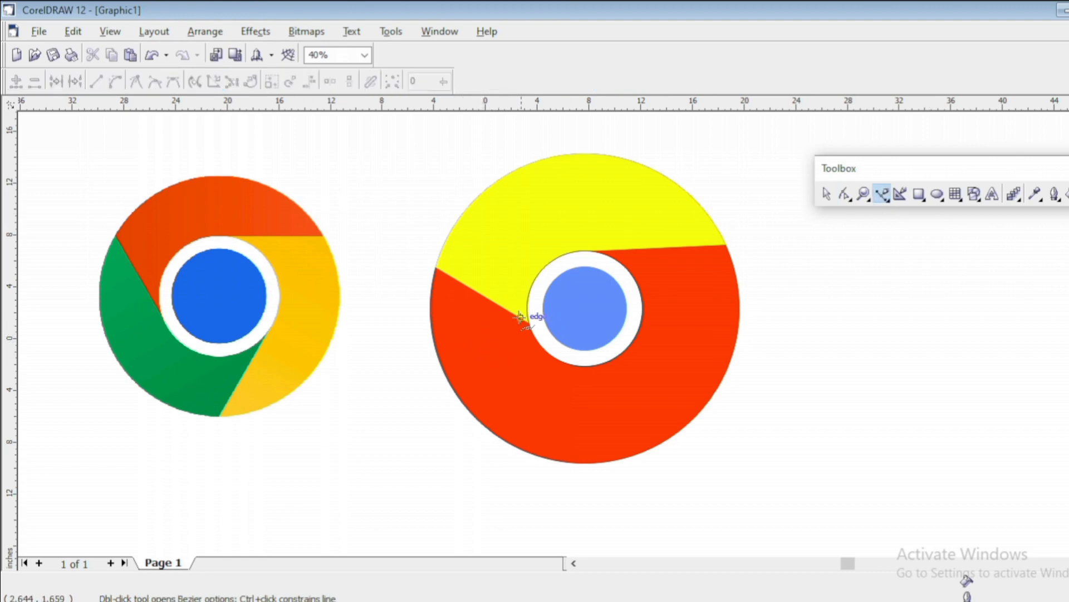
left_click(436, 266)
left_click(528, 322)
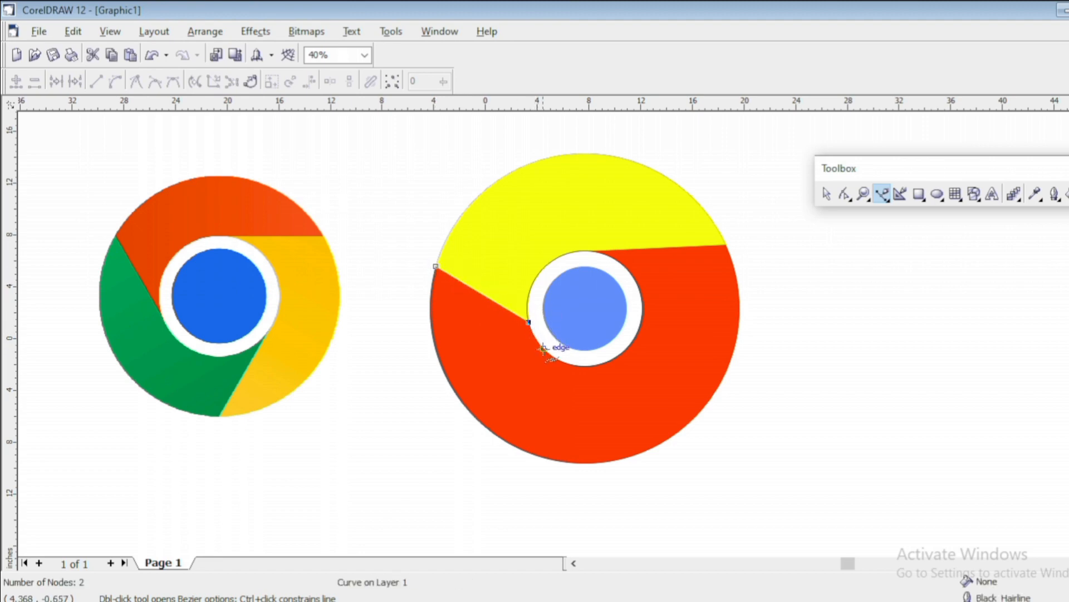
left_click(638, 332)
left_click(576, 482)
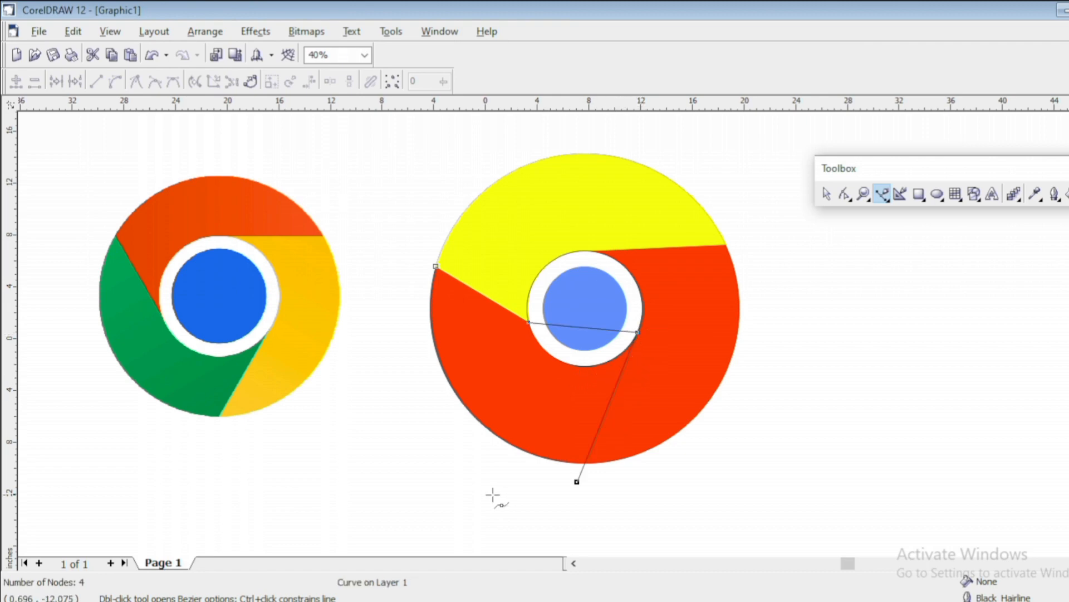
left_click(432, 475)
left_click(401, 387)
left_click(395, 333)
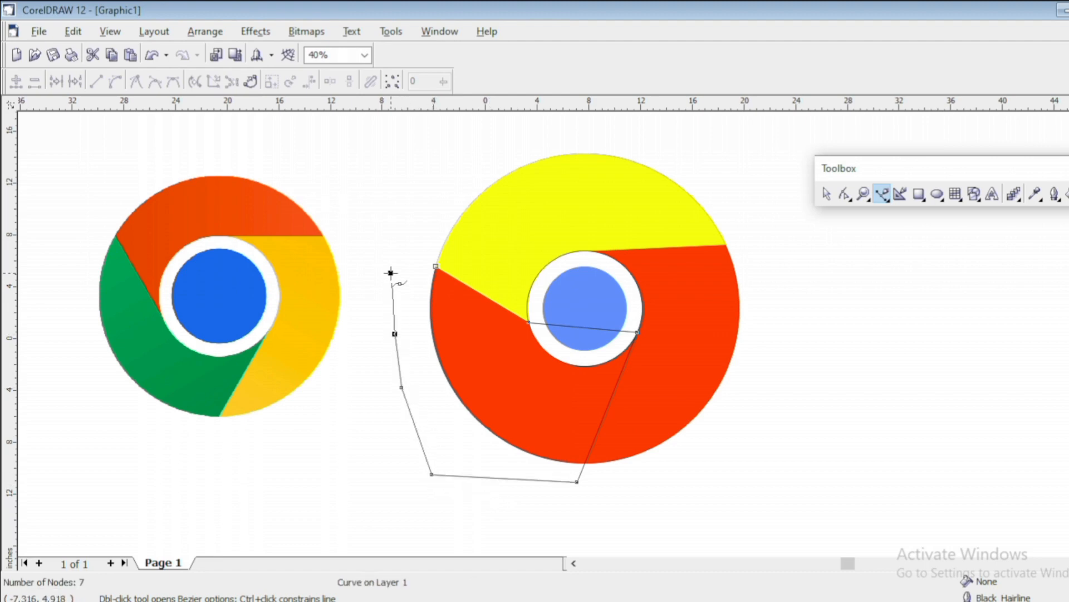
left_click(391, 273)
left_click(397, 266)
left_click(436, 265)
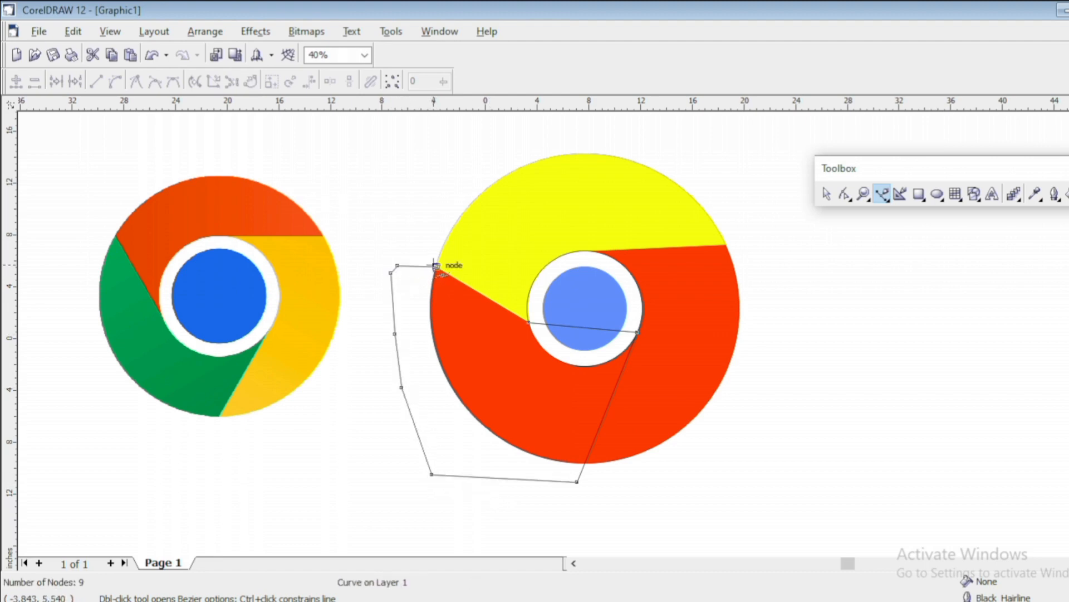
- Intersect the lower-left Bezier shape with the large red circle and delete the Bezier shape
left_click(827, 195)
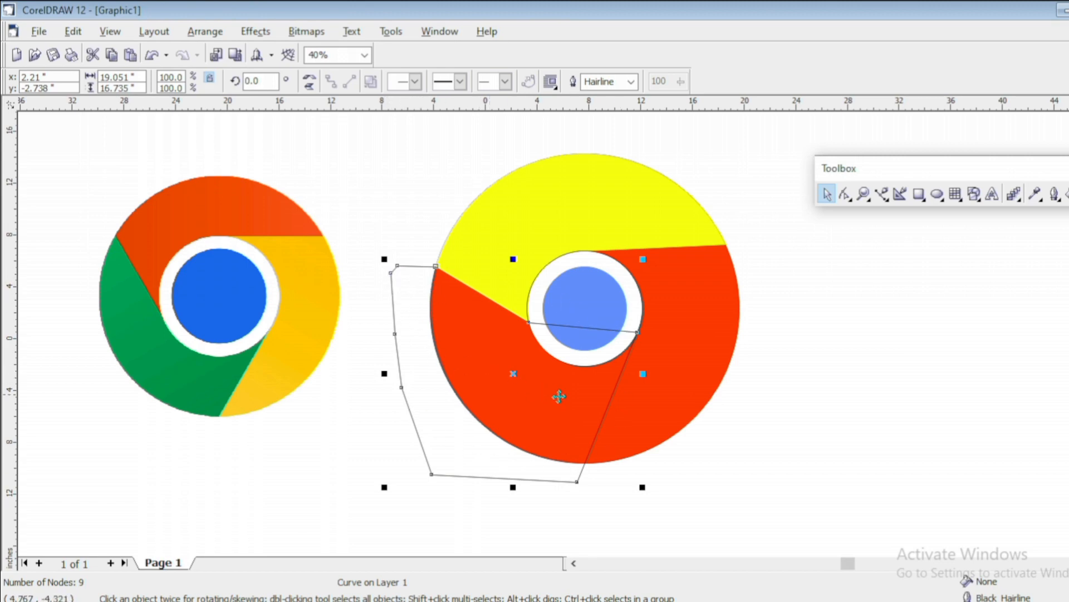
left_click(645, 429, "shift")
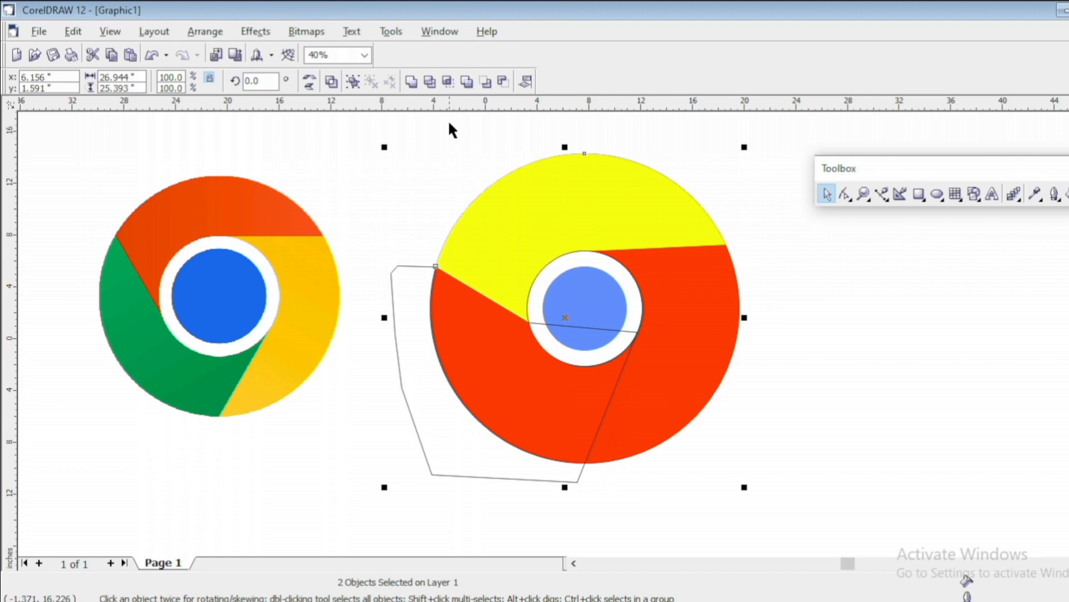
left_click(447, 84)
left_click(846, 440)
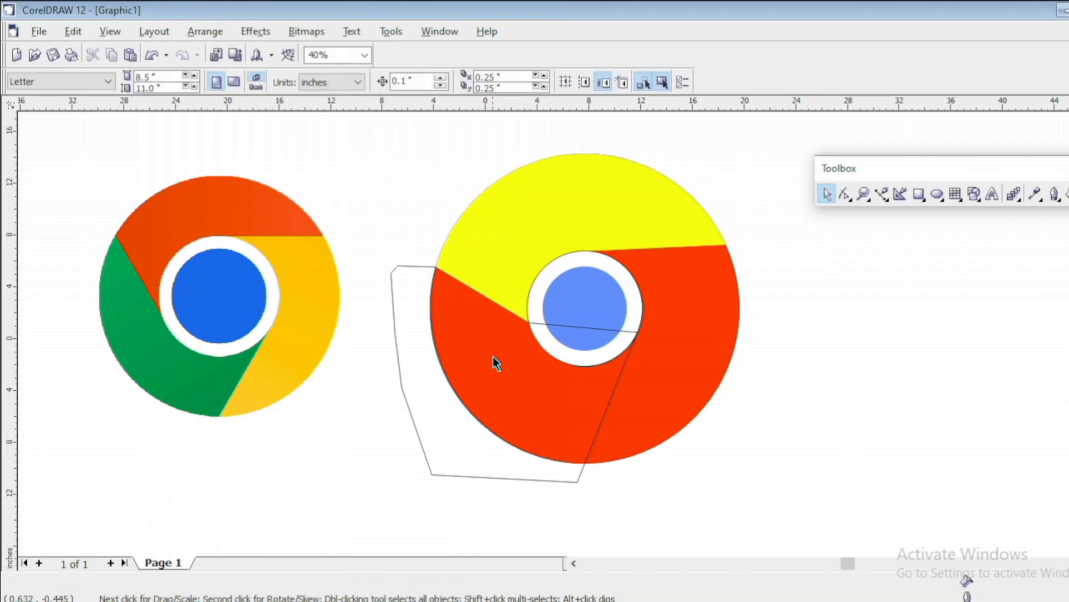
left_click(453, 474)
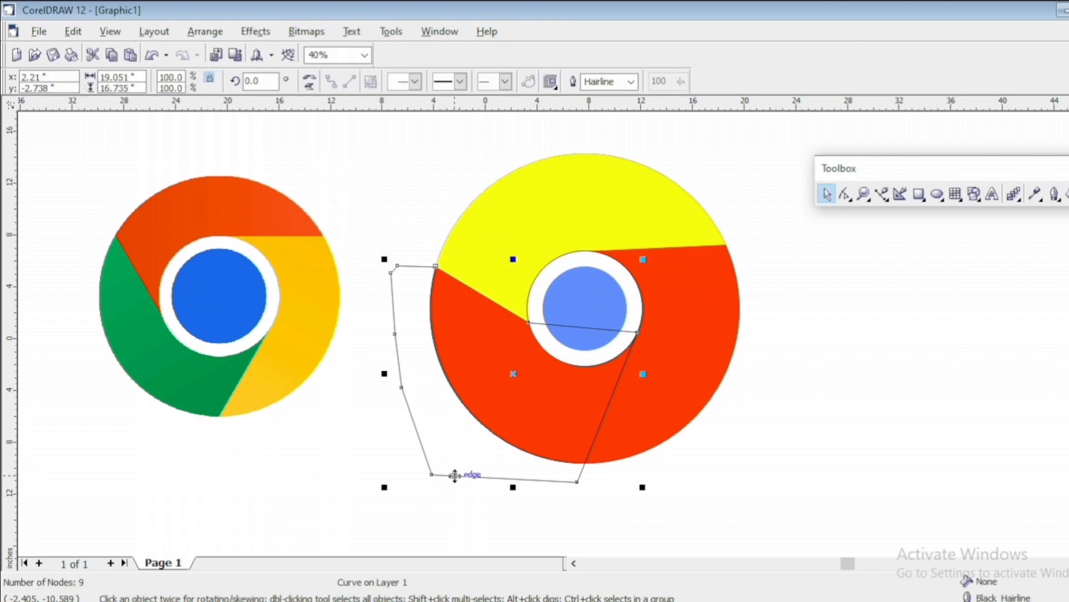
key("Delete")
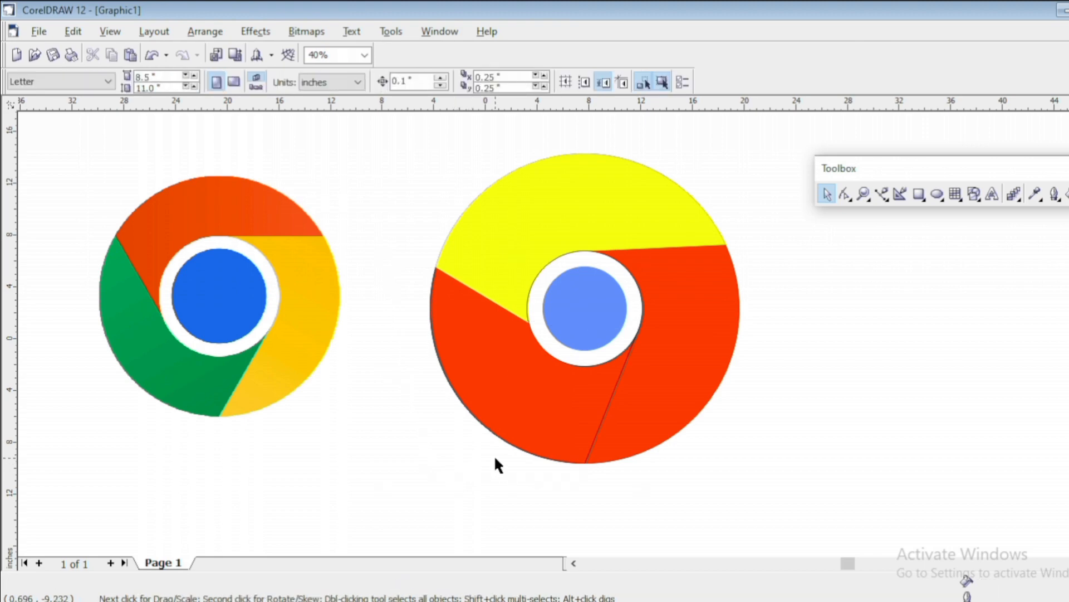
- Fill the new lower-left segment with dark green
left_click(511, 401)
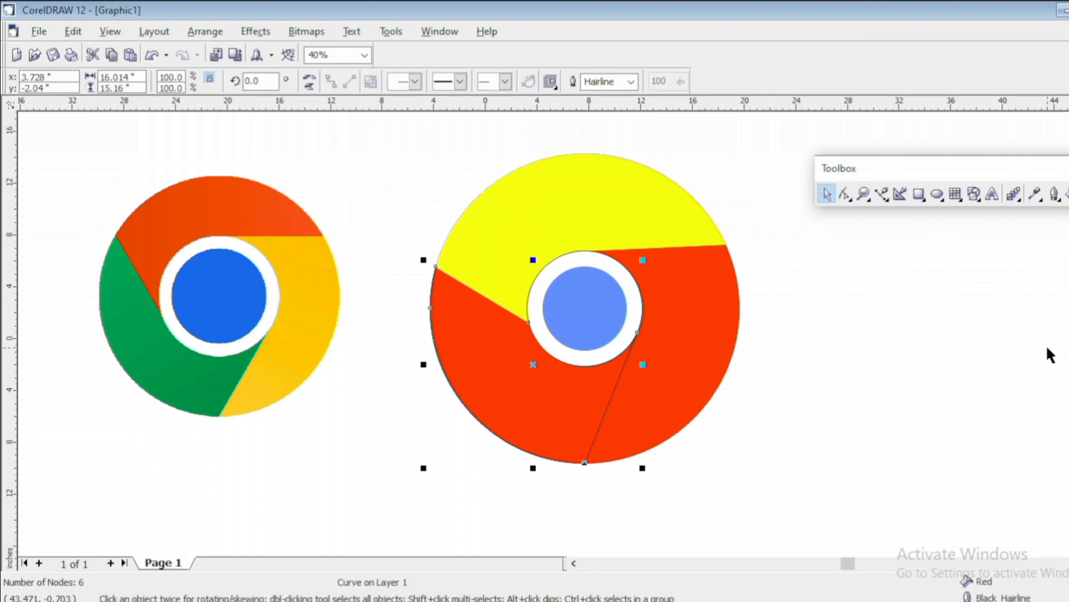
left_click(1068, 347)
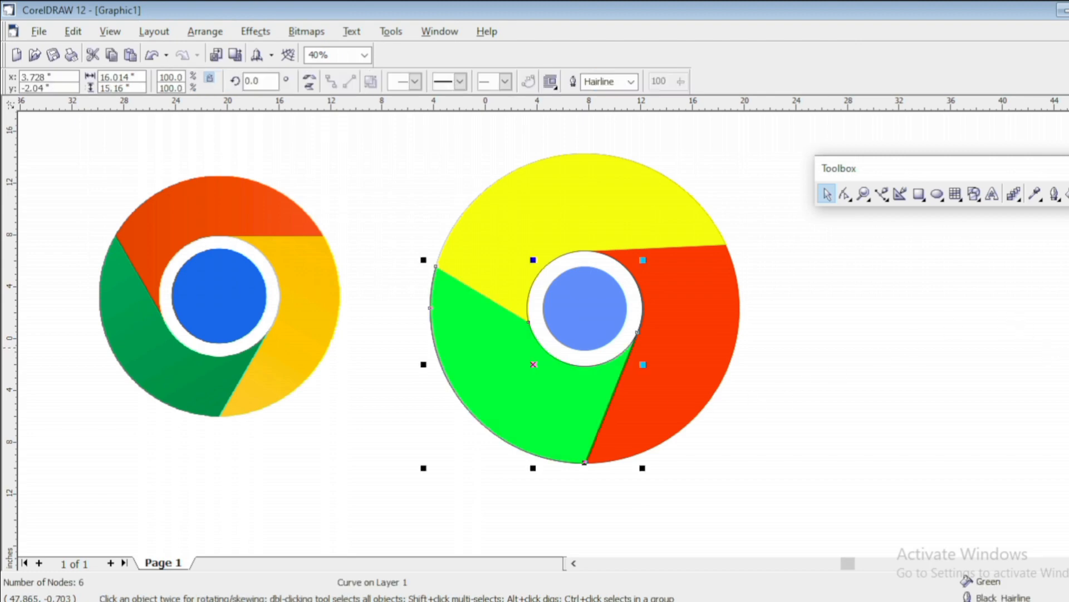
left_click(1068, 357)
left_click(809, 459)
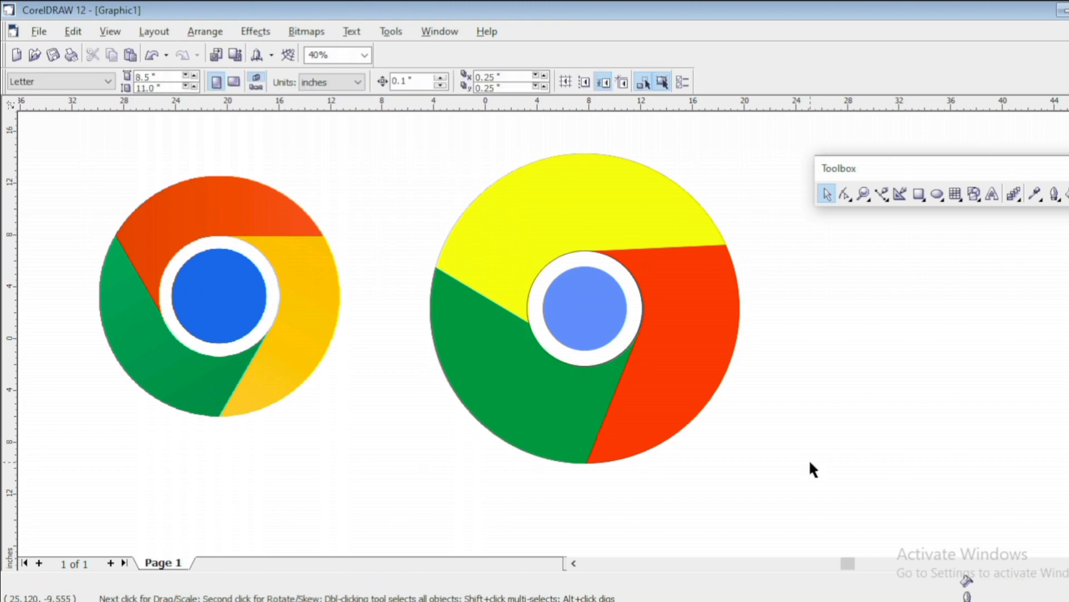
- Set the upper segment's fill and outline to red
left_click(553, 180)
left_click(501, 373)
left_click(872, 370)
left_click(557, 209)
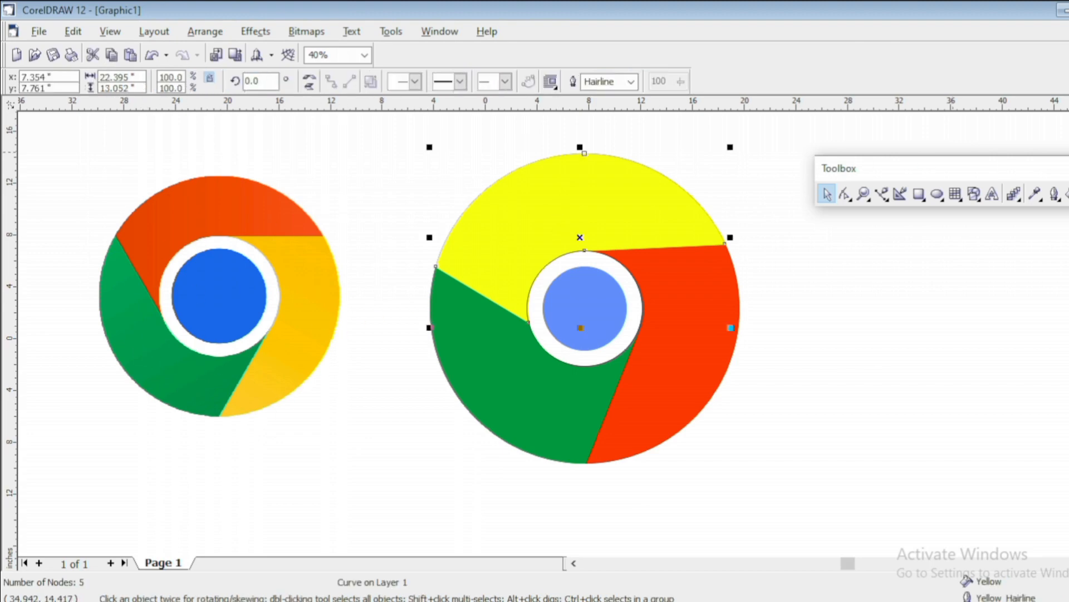
left_click(1068, 301)
right_click(1068, 301)
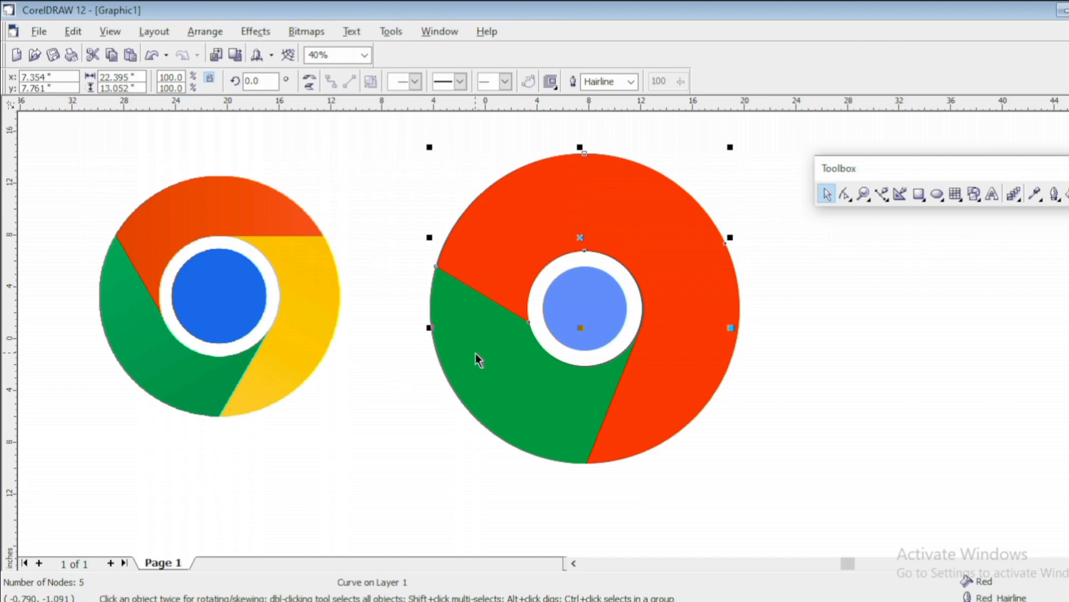
- Set the large circle's fill and outline to yellow to colour the remaining right-hand part of the logo
left_click(707, 375)
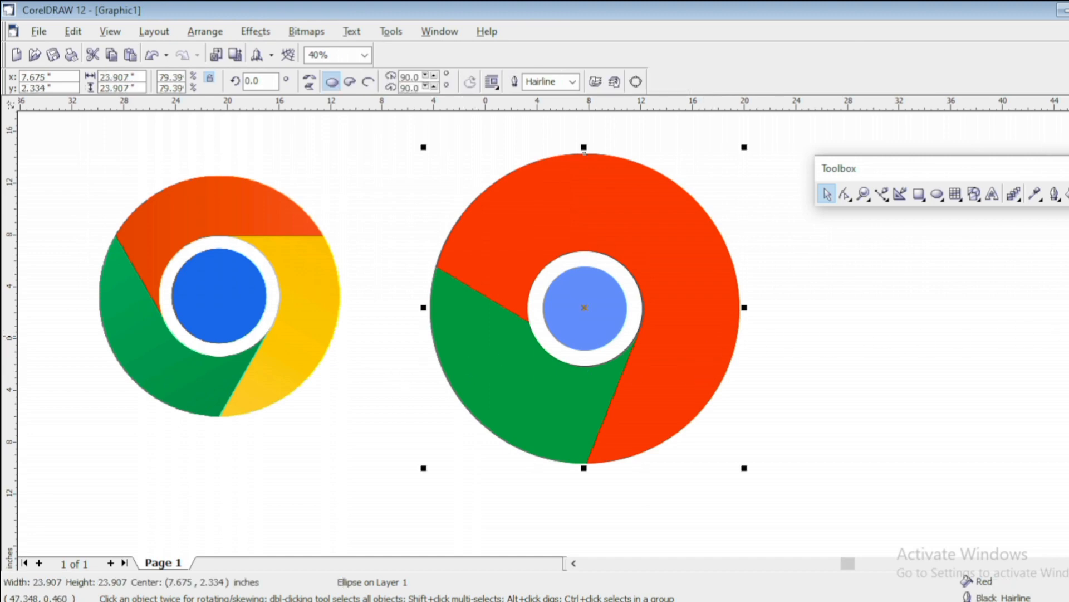
left_click(1068, 328)
right_click(1068, 329)
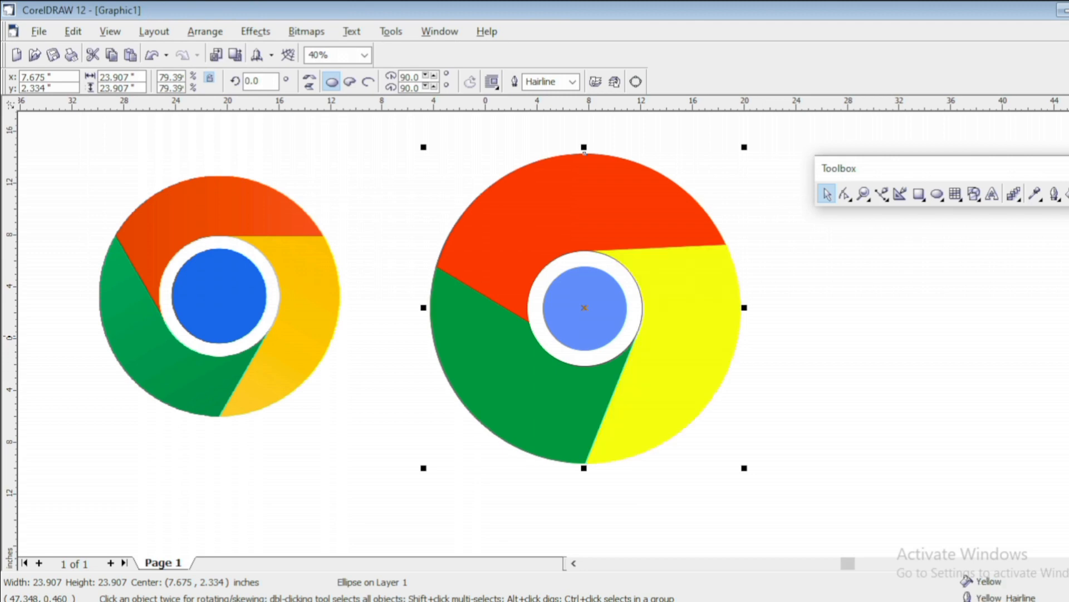
- Get rid of the black outline on the white middle circle
left_click(853, 332)
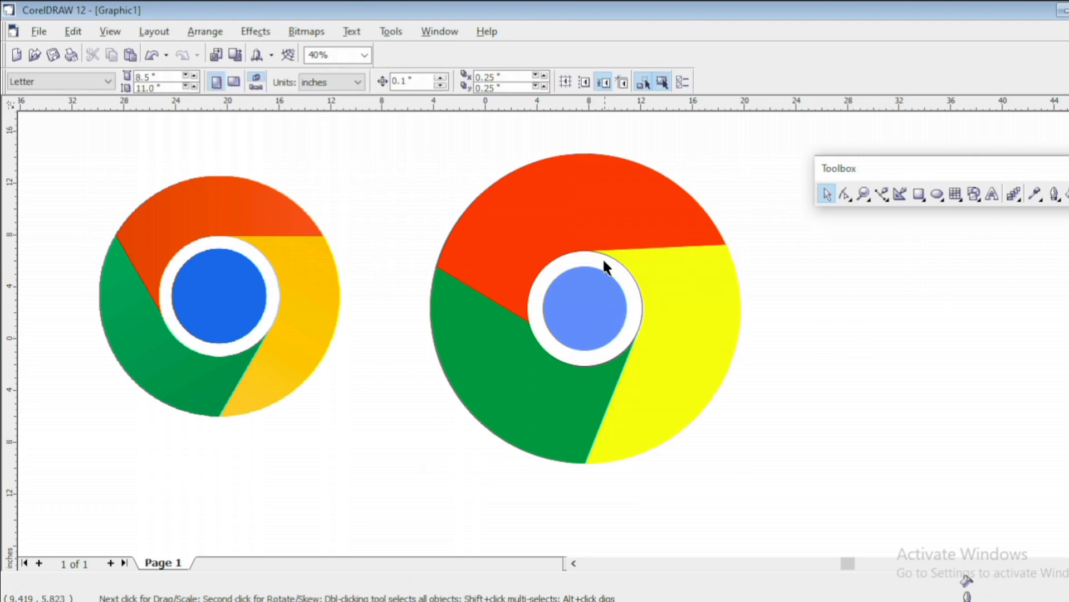
left_click(568, 272)
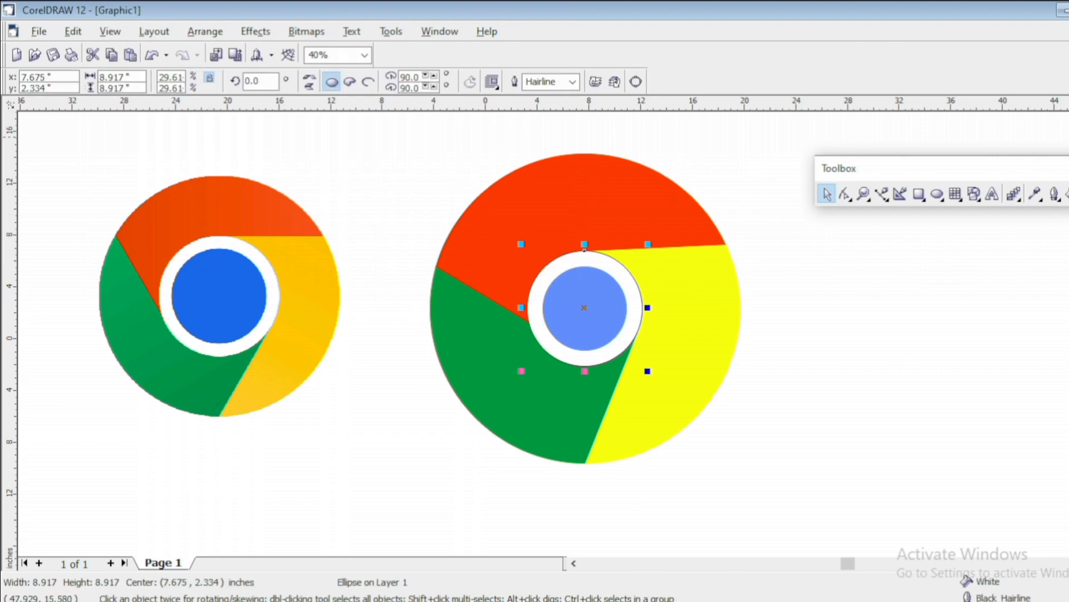
key("Escape")
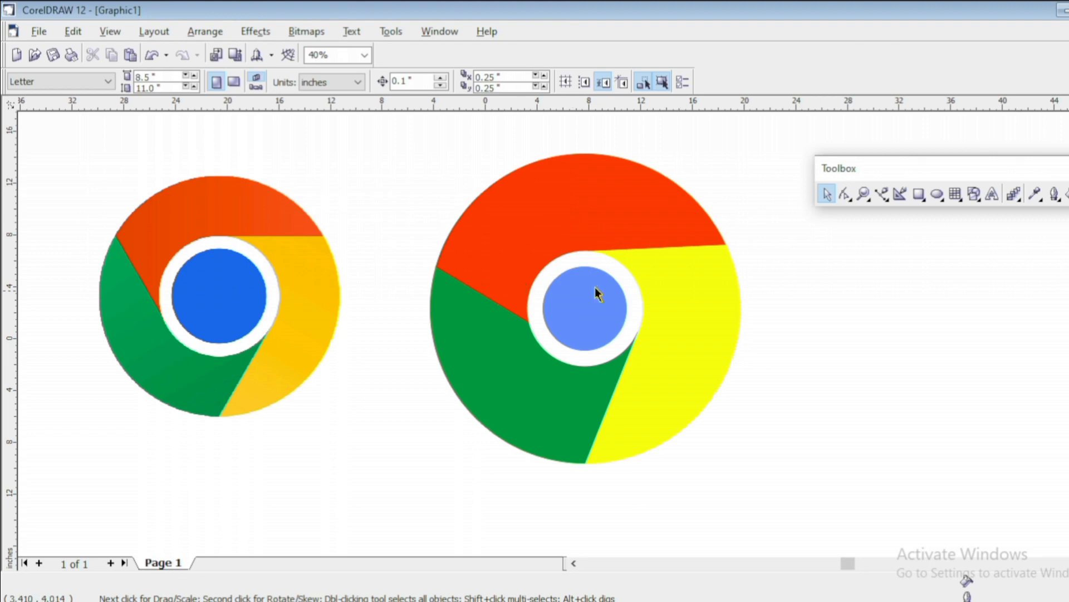
- Group all the circles and segments of the drawn logo
left_click_drag(377, 203, 661, 468)
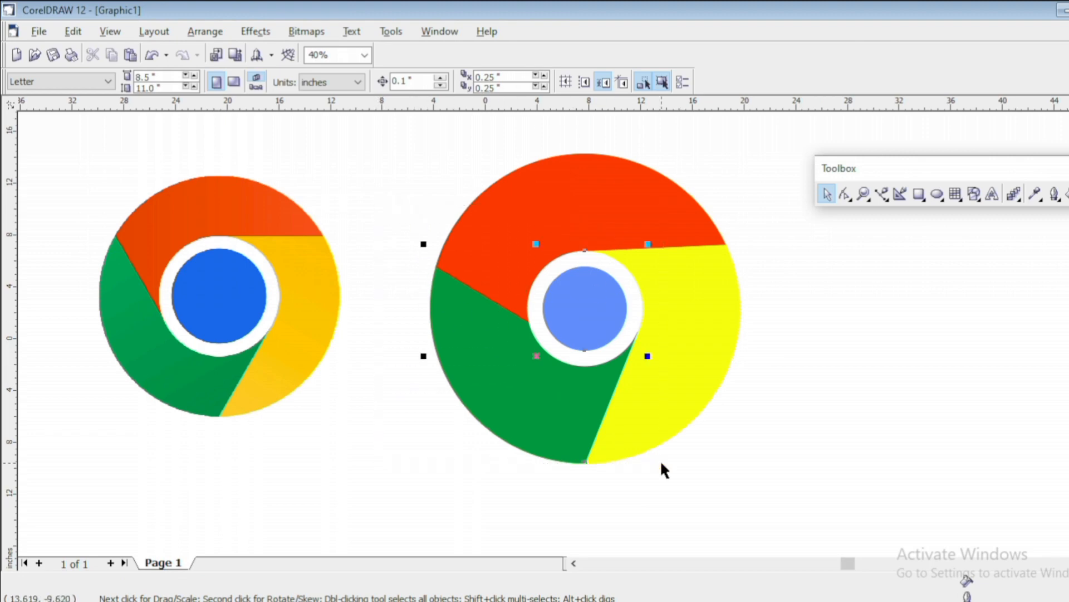
left_click_drag(366, 137, 784, 514)
key("ctrl+g")
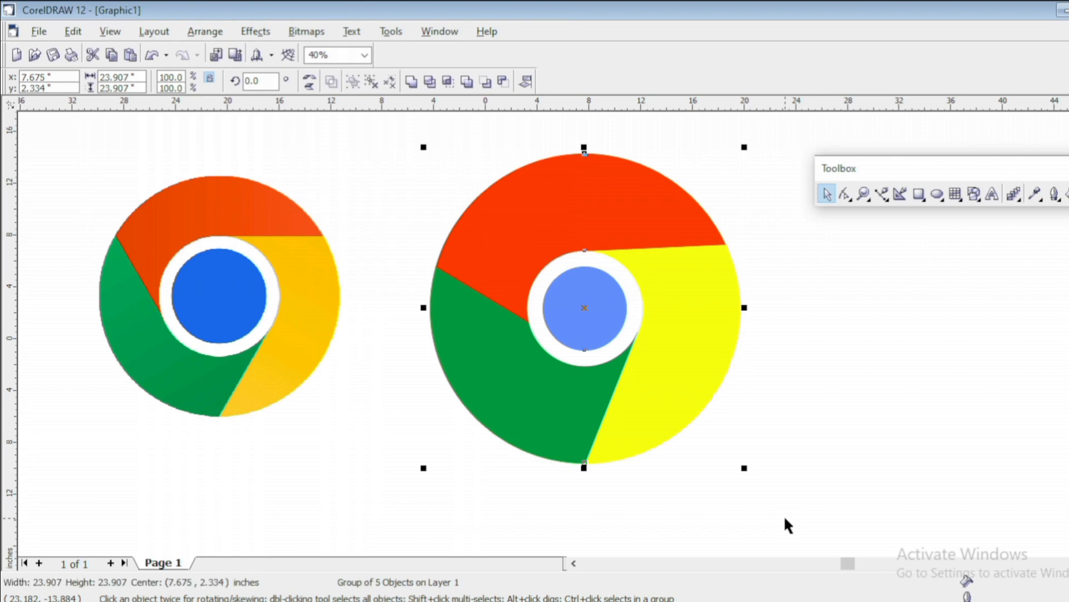
- Scale the logo group proportionally to about 17.38 inches across and reposition it beside the reference logo
left_click_drag(746, 469, 660, 384)
left_click_drag(586, 290, 606, 345)
left_click_drag(371, 139, 738, 485)
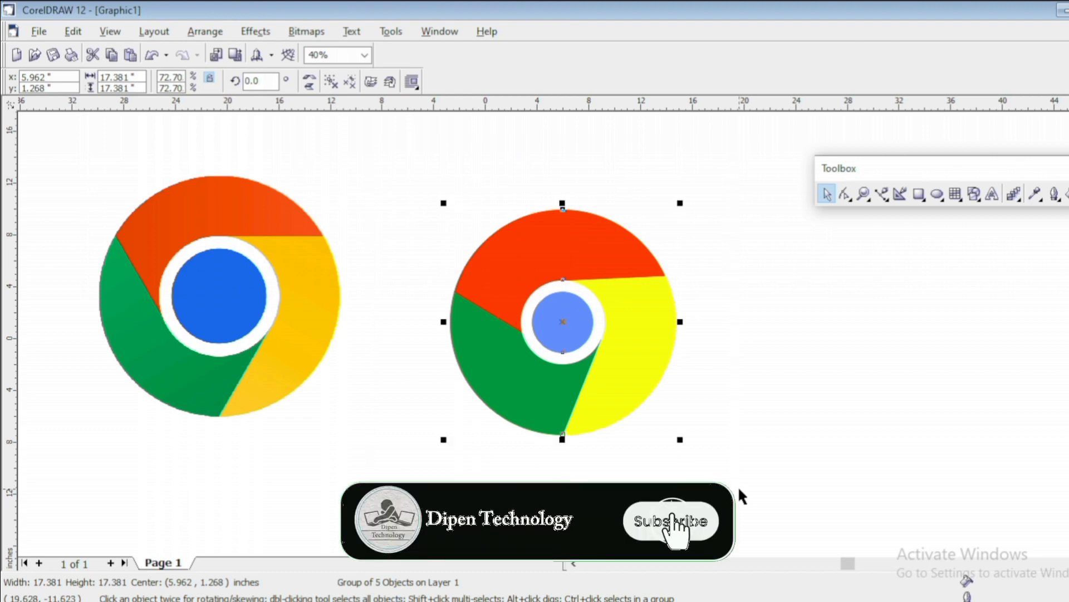